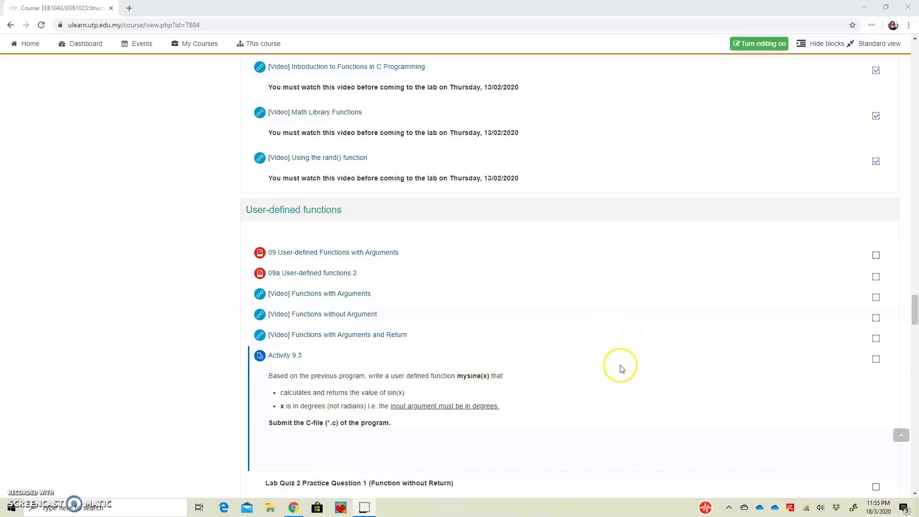
Step: Open the Activity 9.3 assignment in the User-defined functions section of the course
scroll(621, 369, up, 1)
scroll(622, 369, down, 2)
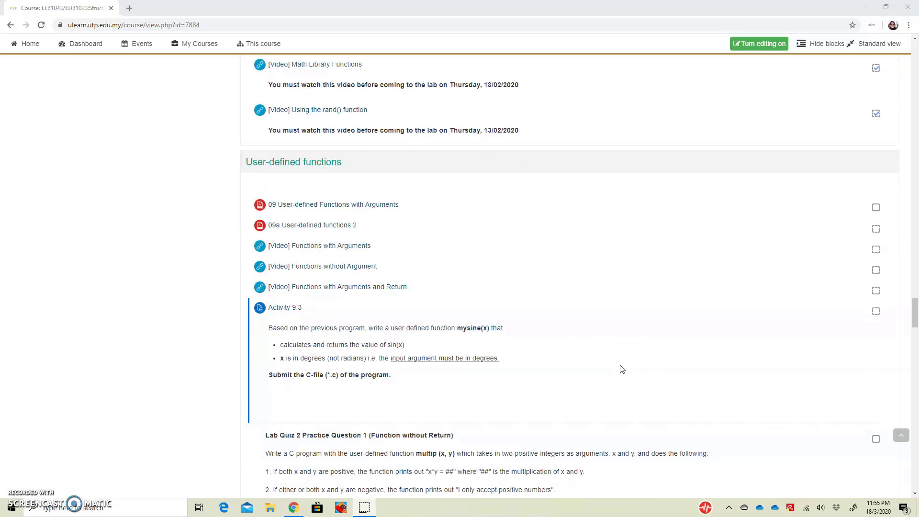
scroll(599, 368, down, 1)
scroll(498, 359, up, 1)
scroll(297, 319, down, 1)
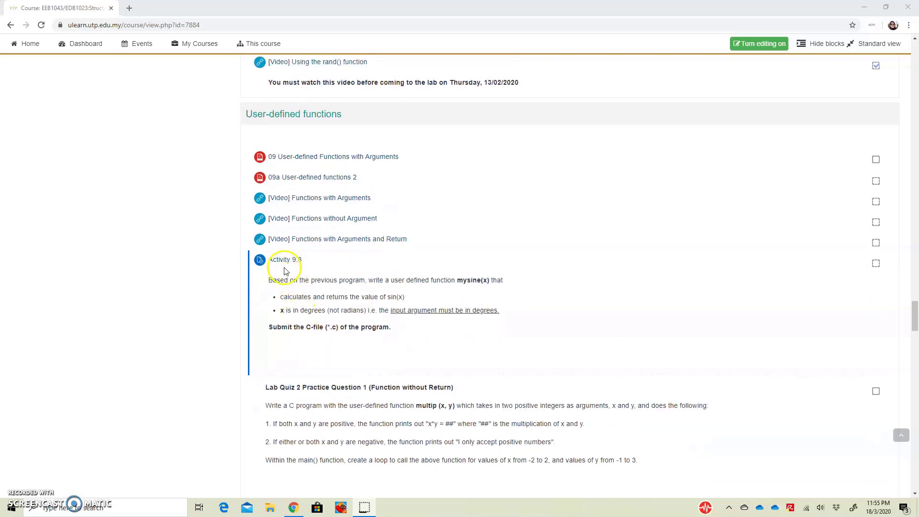
click(280, 263)
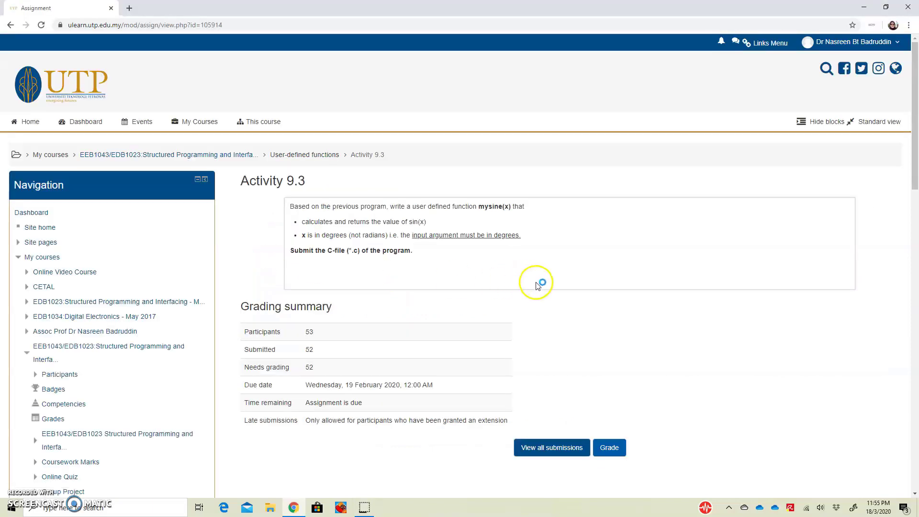
Step: Open the advanced grading settings of the Activity 9.3 assignment
scroll(540, 283, down, 1)
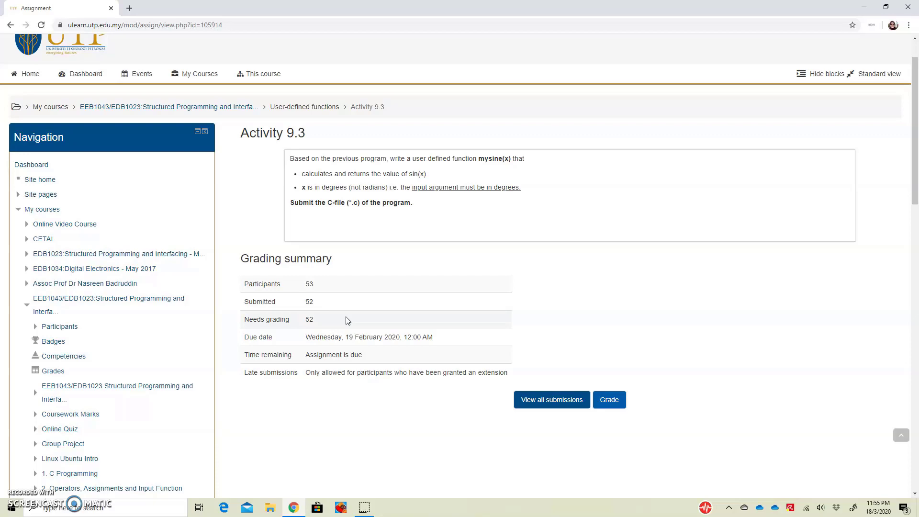
scroll(348, 320, down, 2)
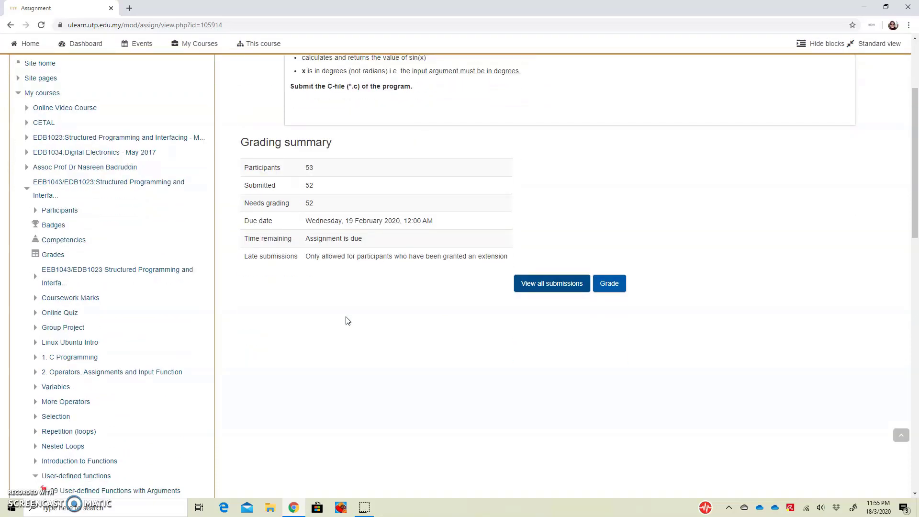
scroll(348, 320, down, 4)
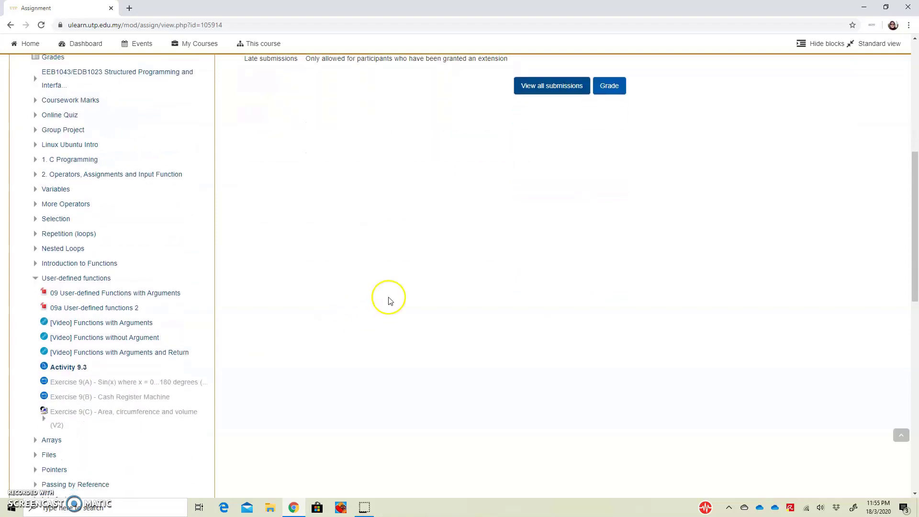
scroll(389, 301, down, 3)
scroll(302, 345, down, 5)
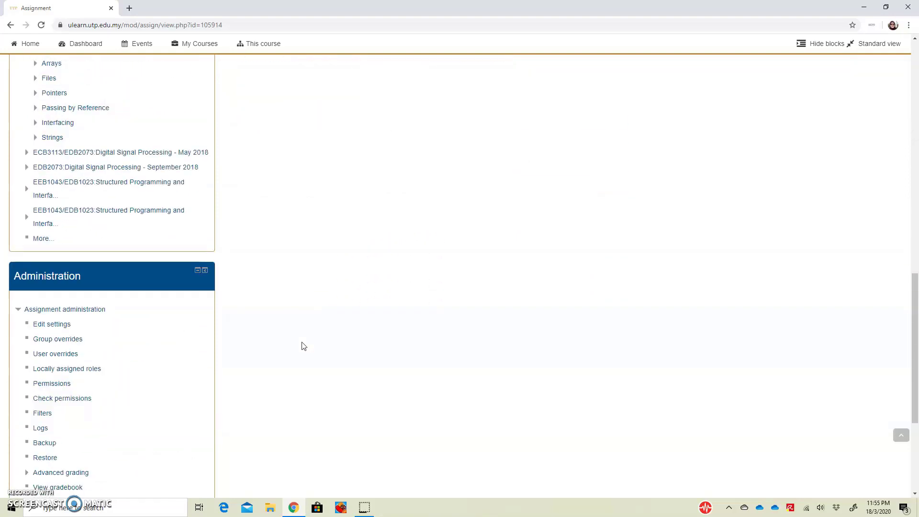
scroll(304, 346, up, 5)
scroll(304, 346, down, 10)
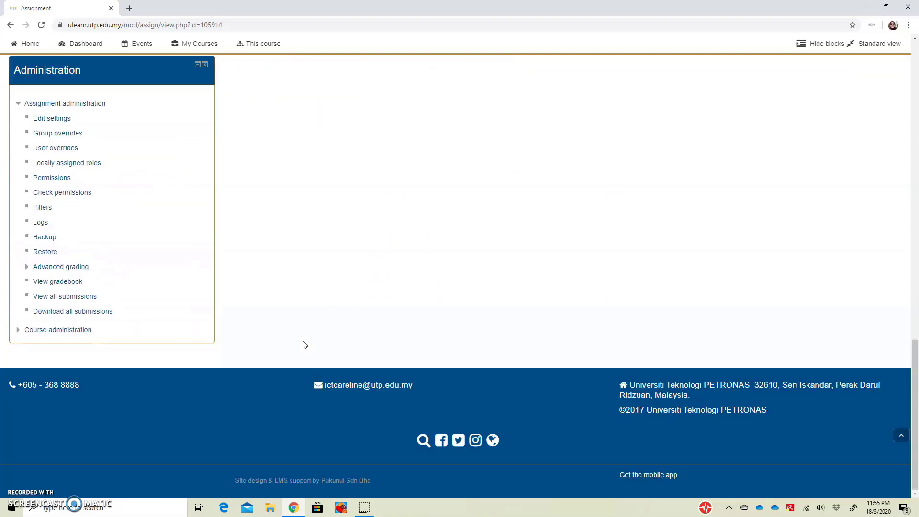
scroll(304, 344, up, 3)
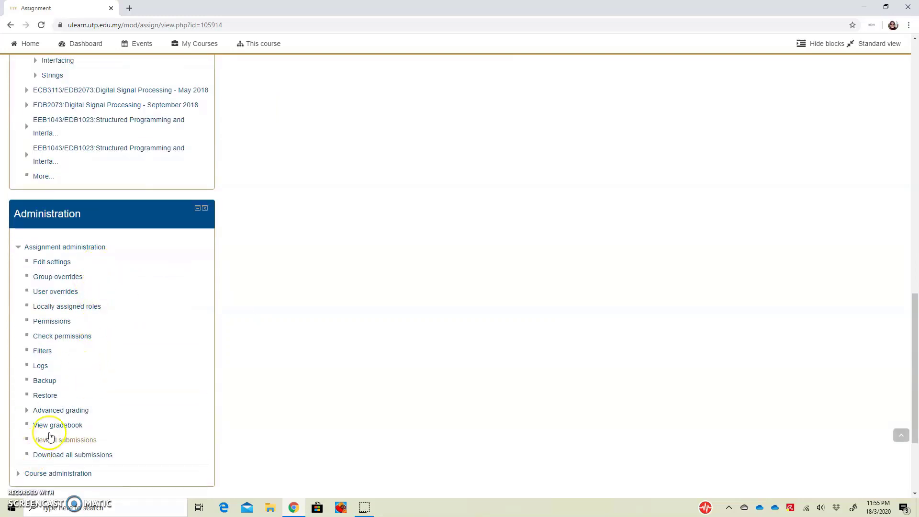
click(64, 413)
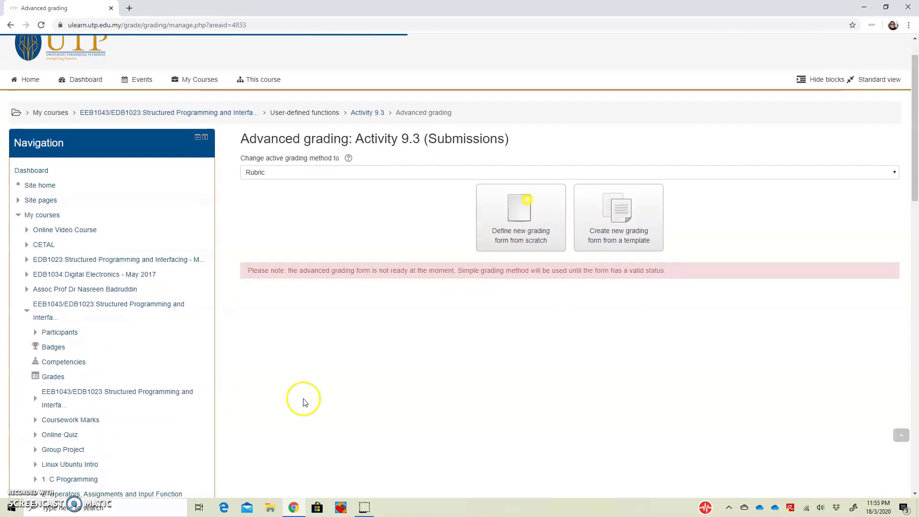
Step: Try the Marking guide grading method and set the active method back to Rubric
scroll(192, 407, down, 5)
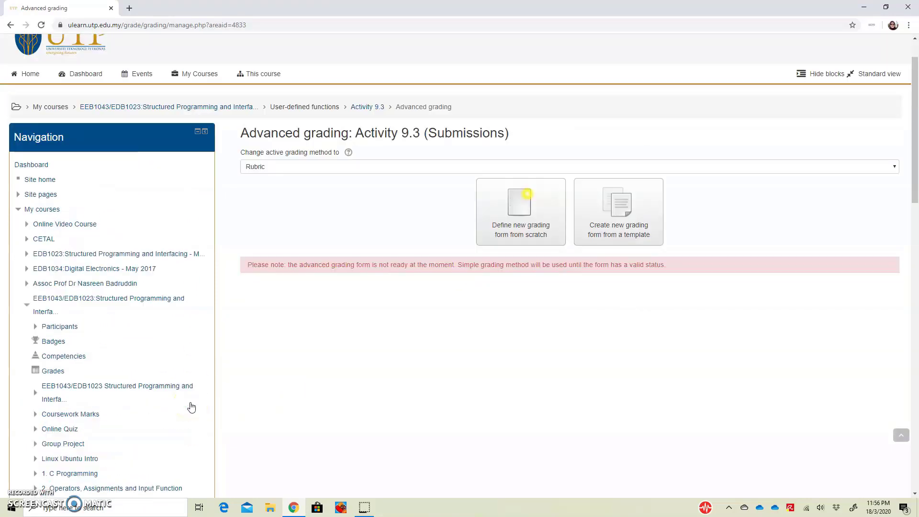
scroll(191, 407, up, 1)
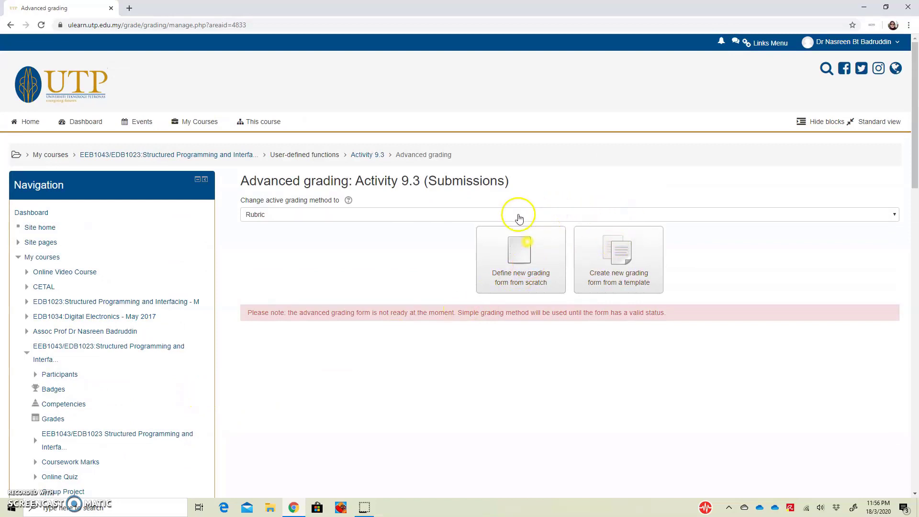
click(486, 219)
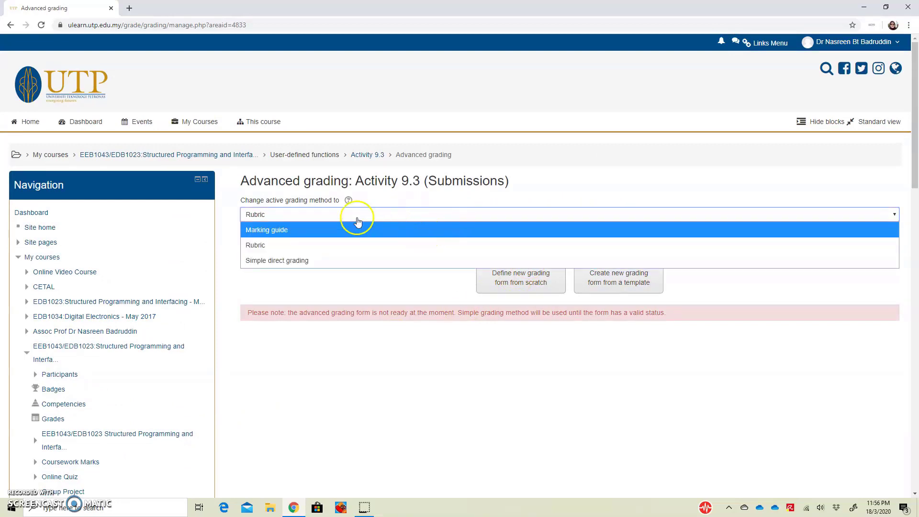
click(340, 230)
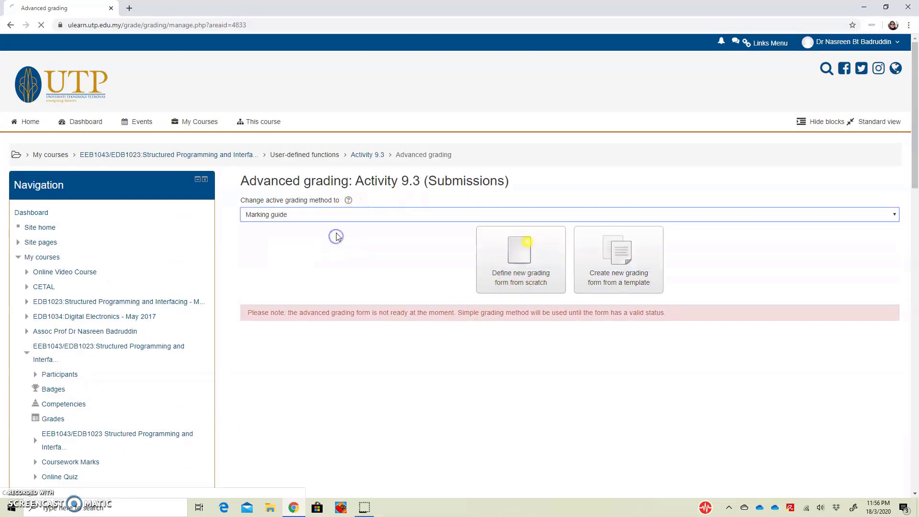
click(353, 218)
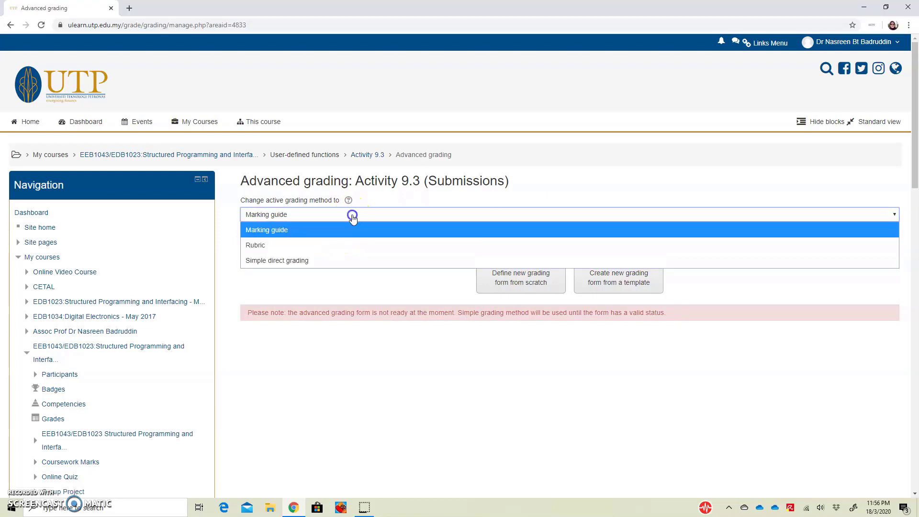
click(333, 247)
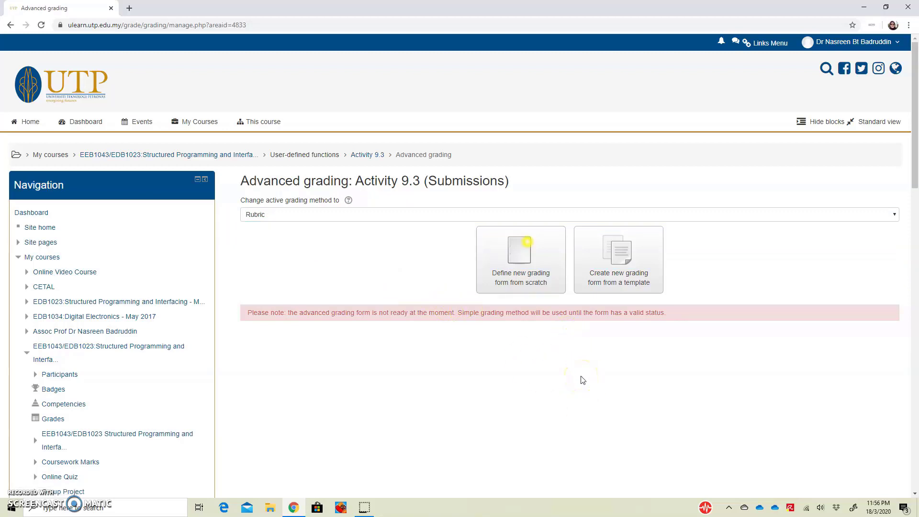
Step: Define a new rubric grading form from scratch and name it "Activity 9.3 Rubric"
click(507, 288)
click(531, 271)
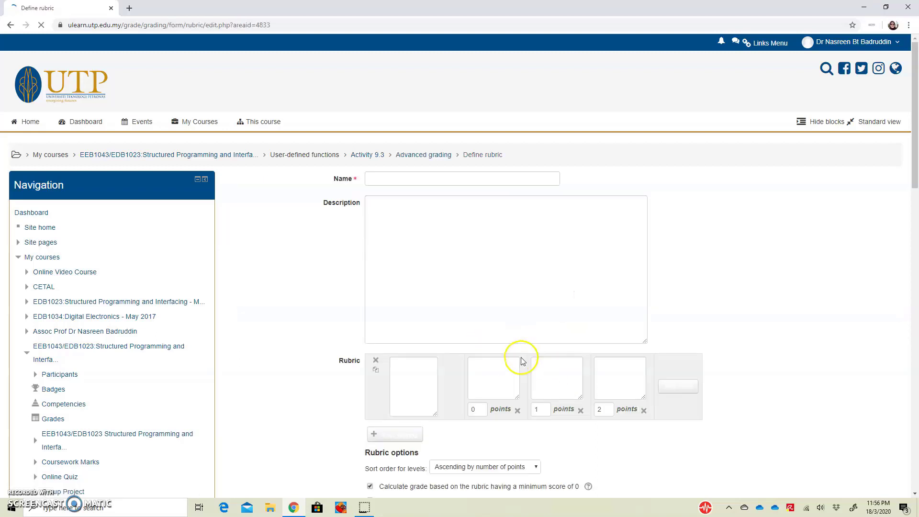
click(417, 179)
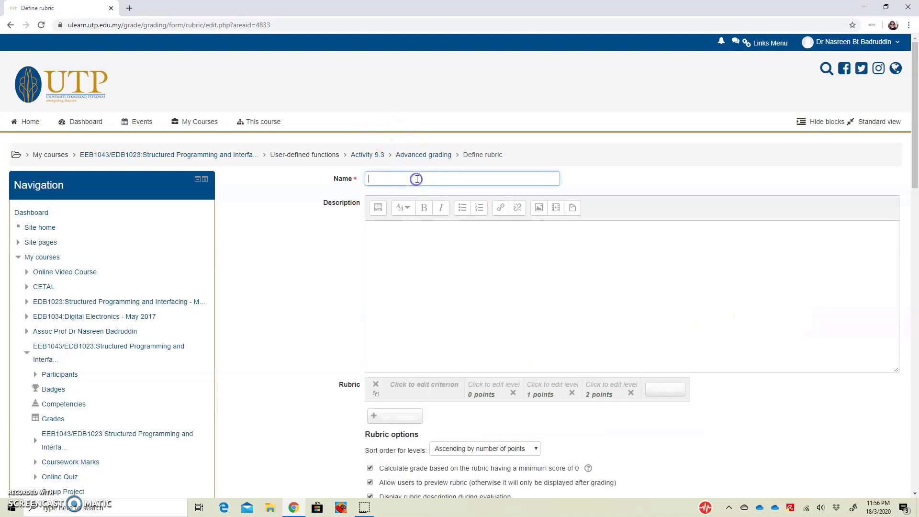
text(Activity 9.3 Rubric)
click(439, 273)
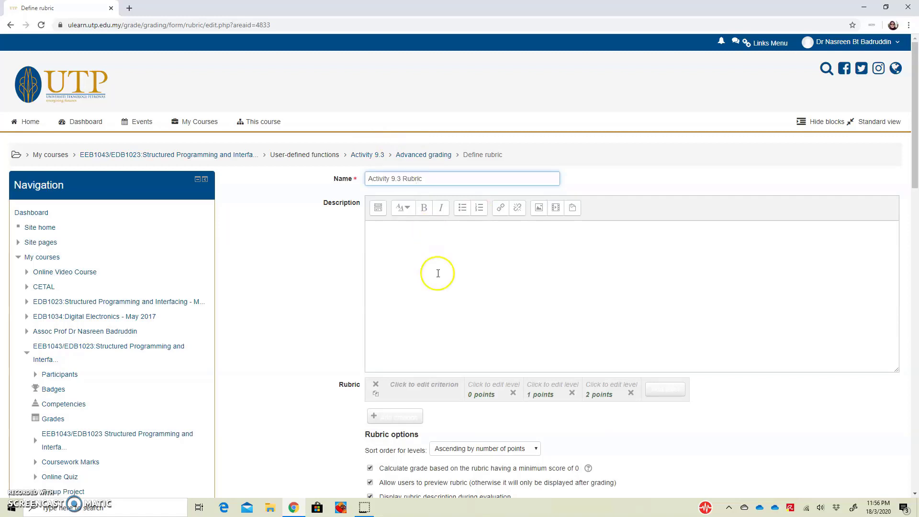
Step: Review the rubric options, check the Activity 9.3 task description in a separate browser tab, and return to the rubric form
scroll(440, 359, down, 3)
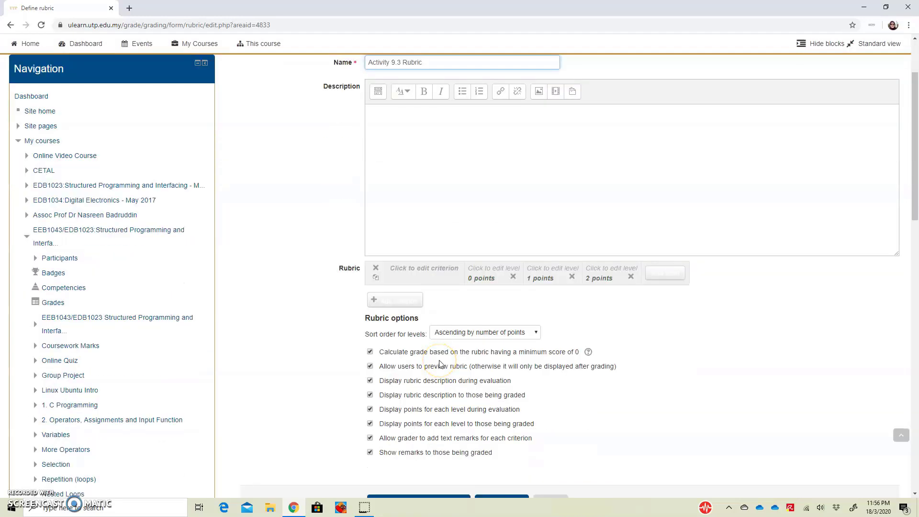
scroll(440, 364, down, 1)
scroll(443, 345, up, 3)
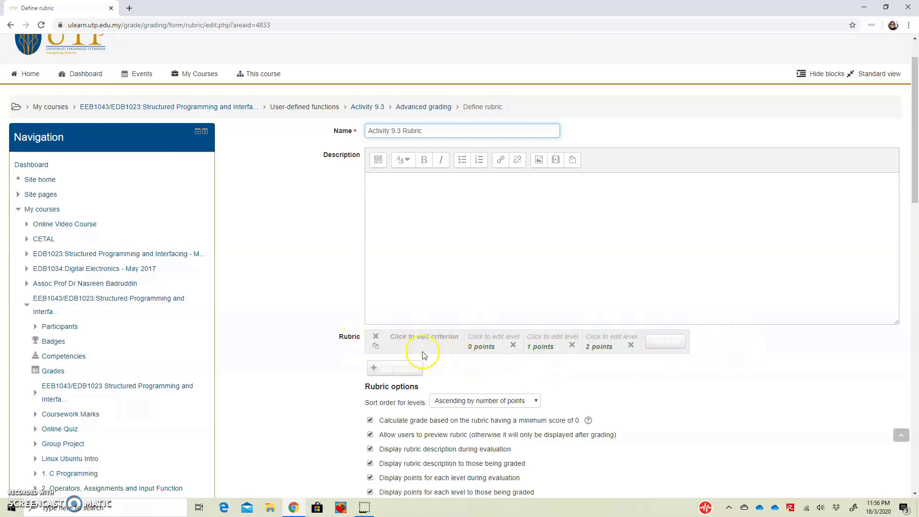
scroll(418, 325, down, 2)
scroll(418, 324, up, 2)
right_click(365, 102)
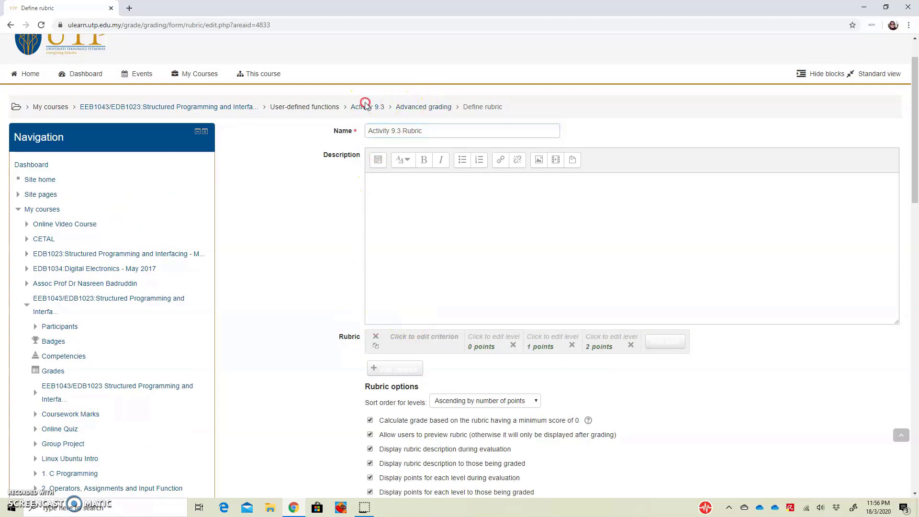
right_click(363, 110)
click(388, 115)
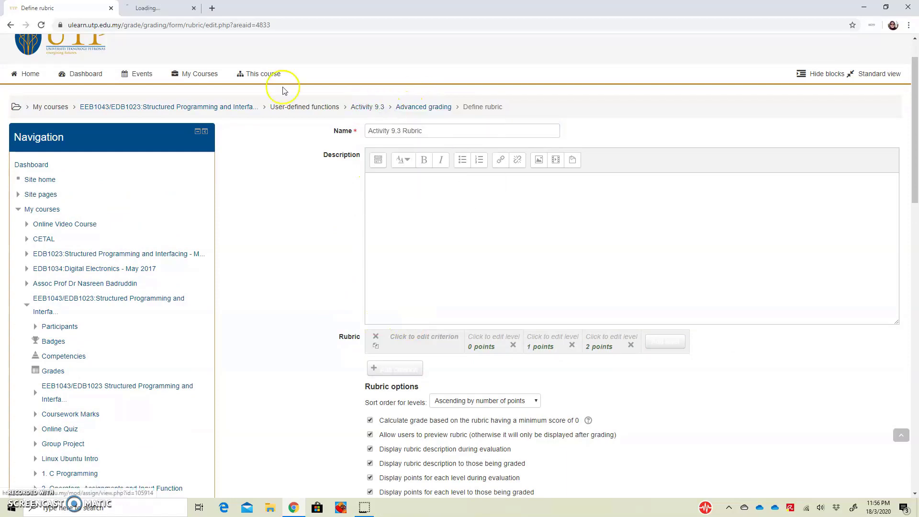
click(148, 8)
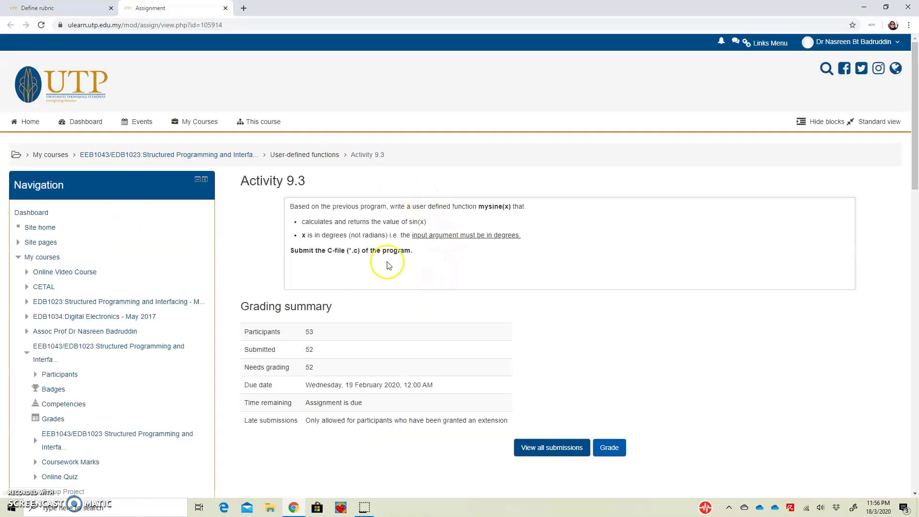
click(36, 9)
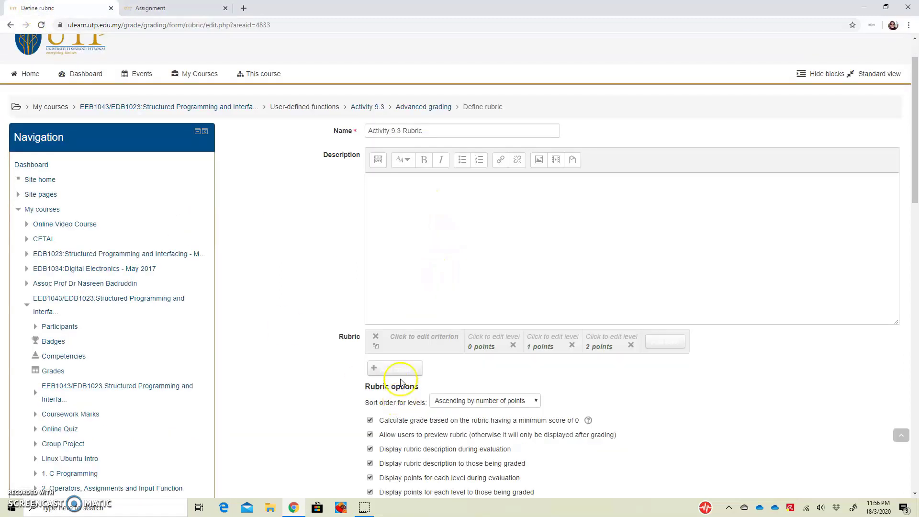
Step: Enter the criterion "Declaration of user-defined function" with the level "No" for 0 points and "Yes" for 1 point
click(390, 341)
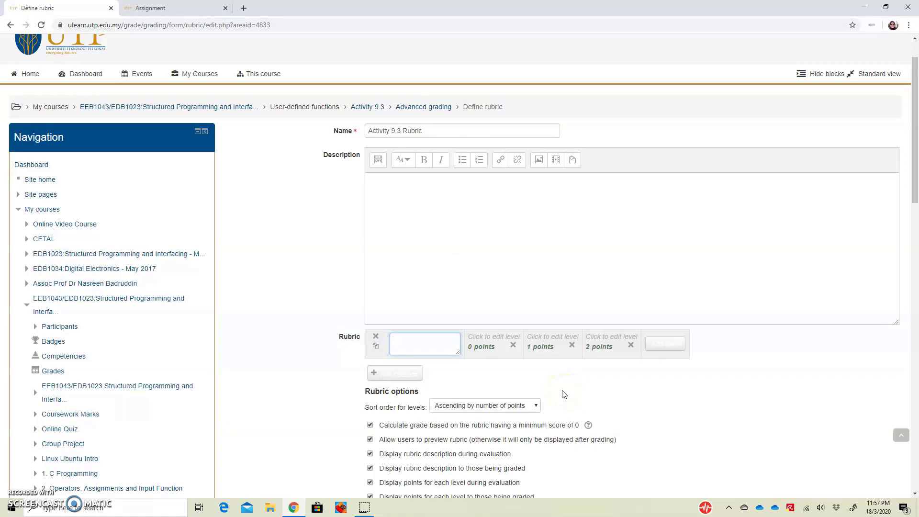
text(Declaration of user-defined function)
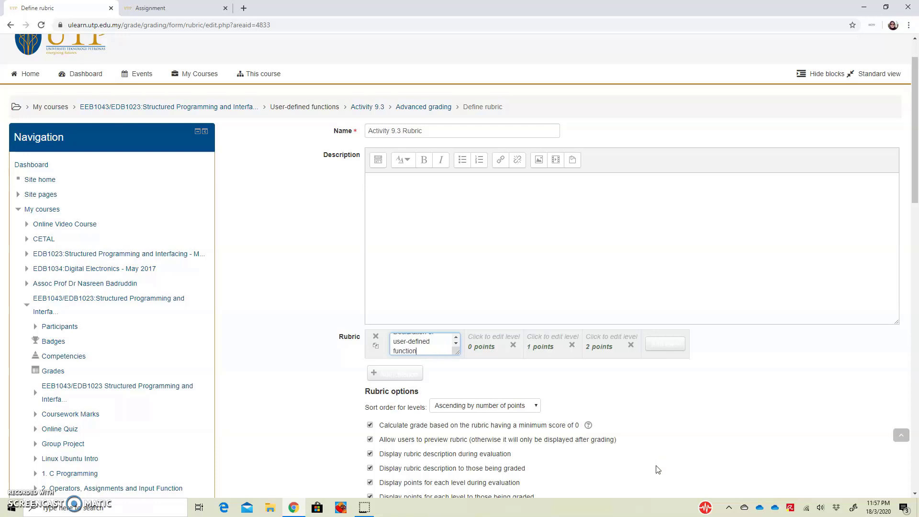
click(502, 337)
text(No)
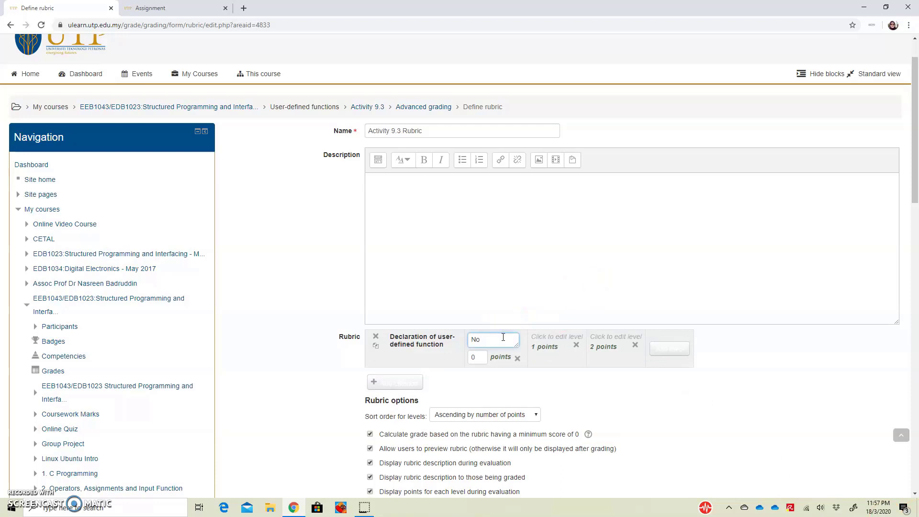
click(546, 338)
text(Yes)
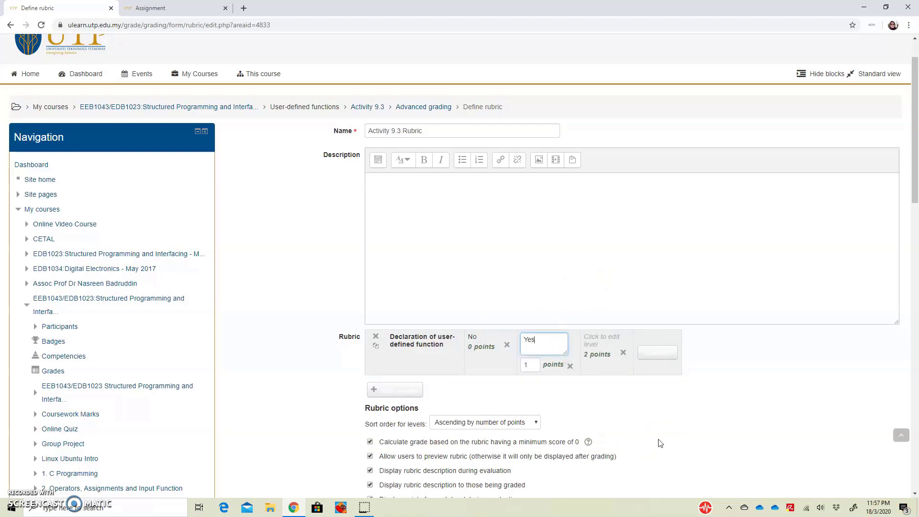
Step: Delete the empty 2-point level from the "Declaration of user-defined function" criterion
click(625, 370)
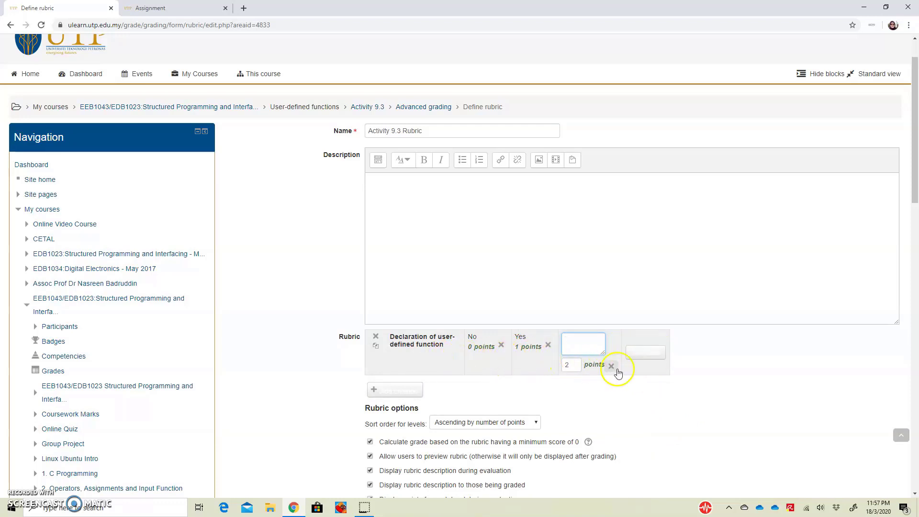
click(532, 352)
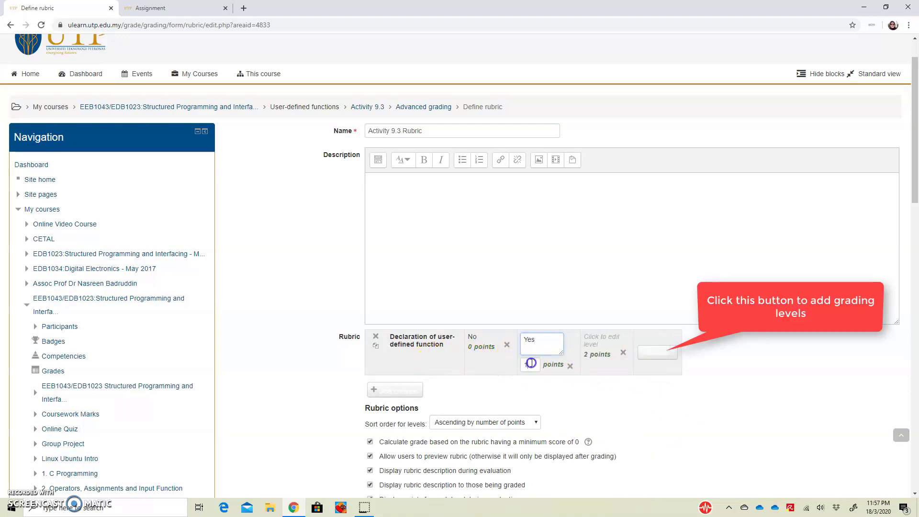
click(523, 363)
text(5)
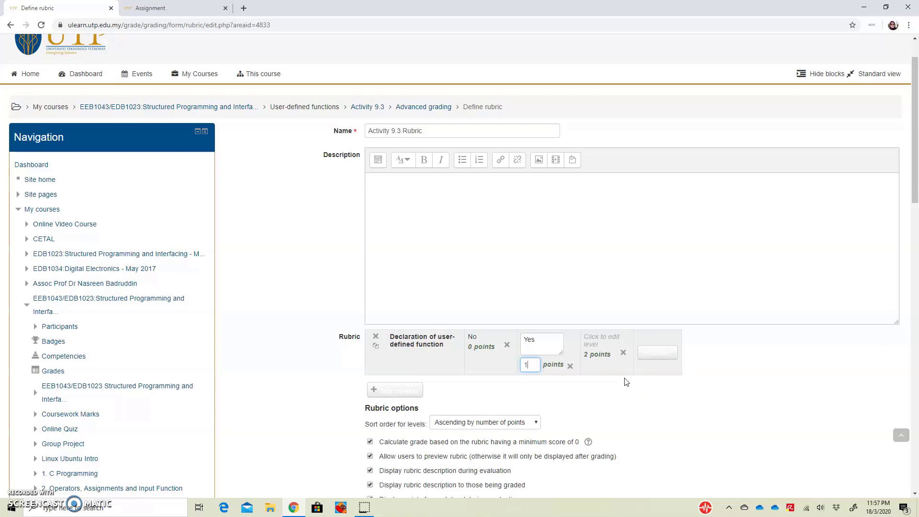
click(621, 374)
click(616, 367)
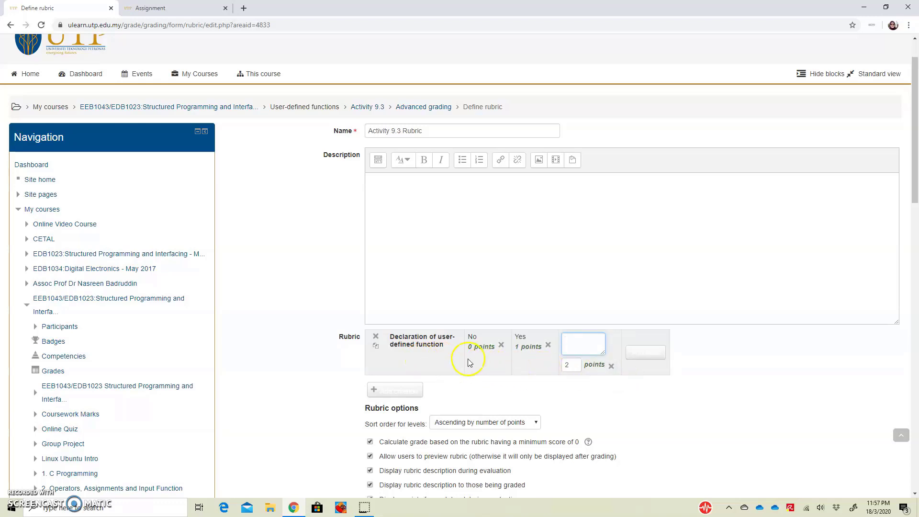
click(611, 366)
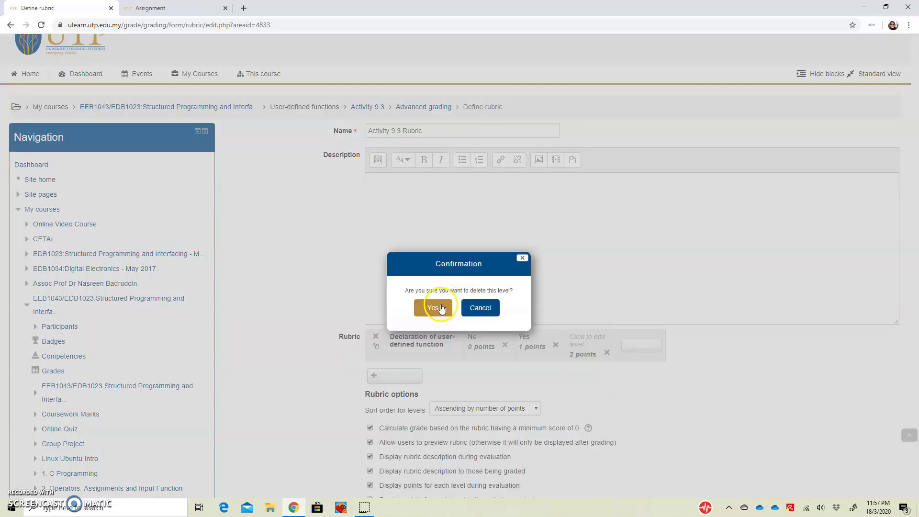
click(441, 309)
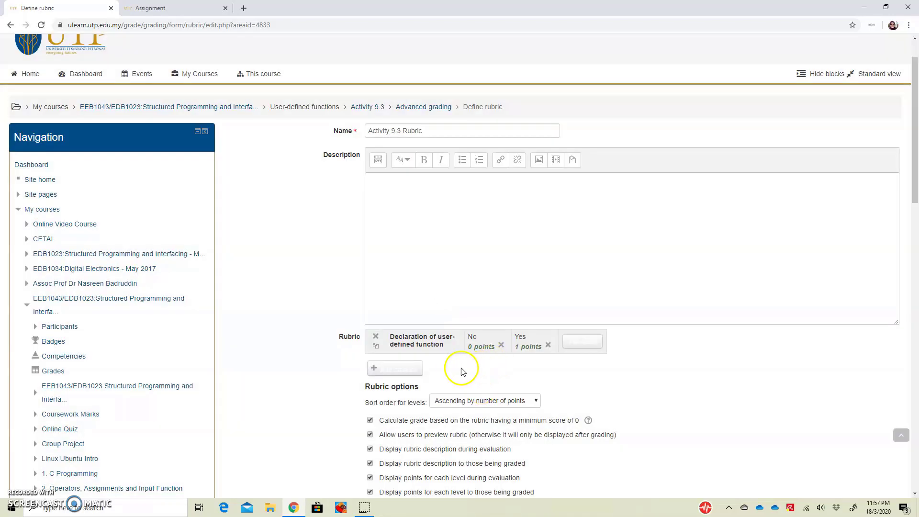
Step: Add the criterion "Definition of the user-defined correction" and describe its 0-point level as "No definition"
click(412, 372)
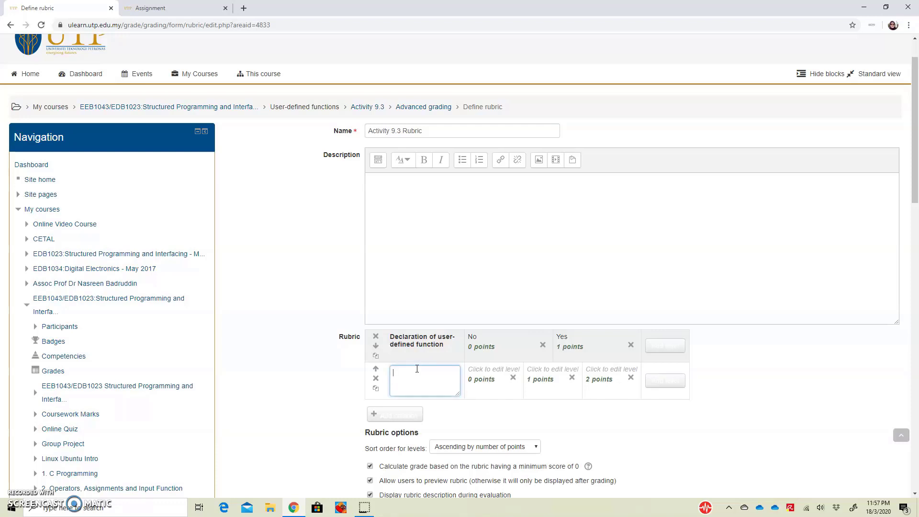
text(Definition of the user-defined correction)
click(477, 372)
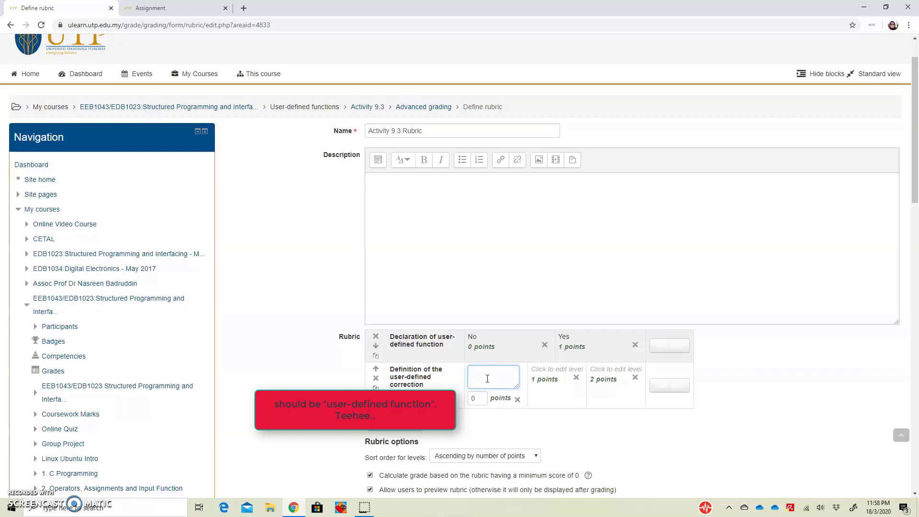
text(No definition)
Step: Describe the second criterion's 1-point level as "Input argument in radians" and its 2-point level as "Correct input argument in degrees"
click(551, 373)
click(613, 406)
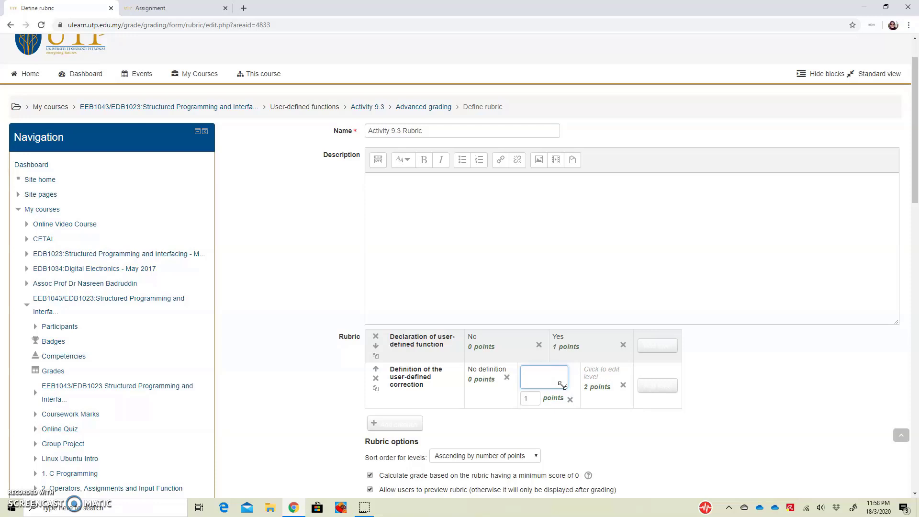
click(599, 374)
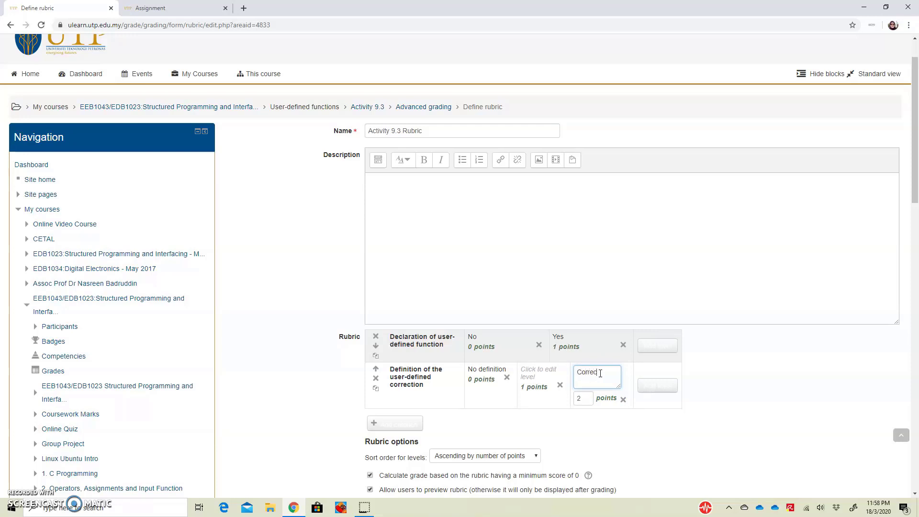
text(Correct input argument)
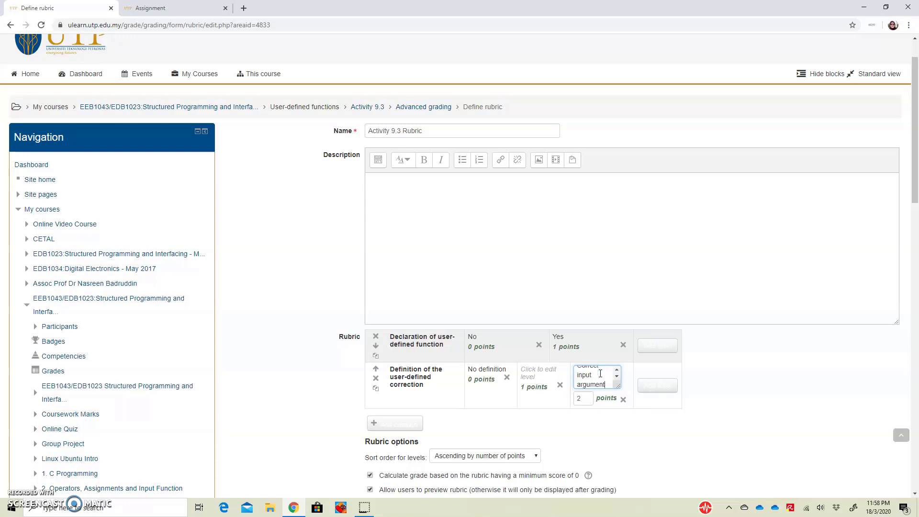
text( in degrees)
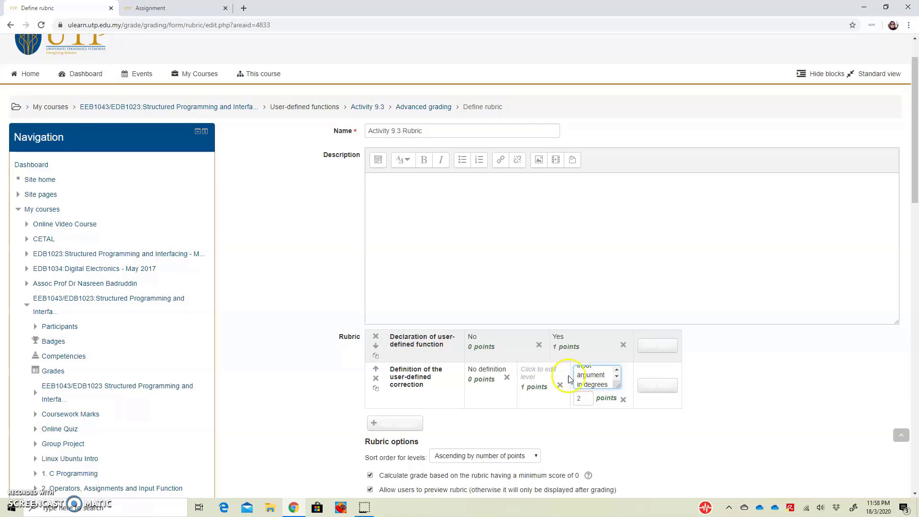
click(541, 376)
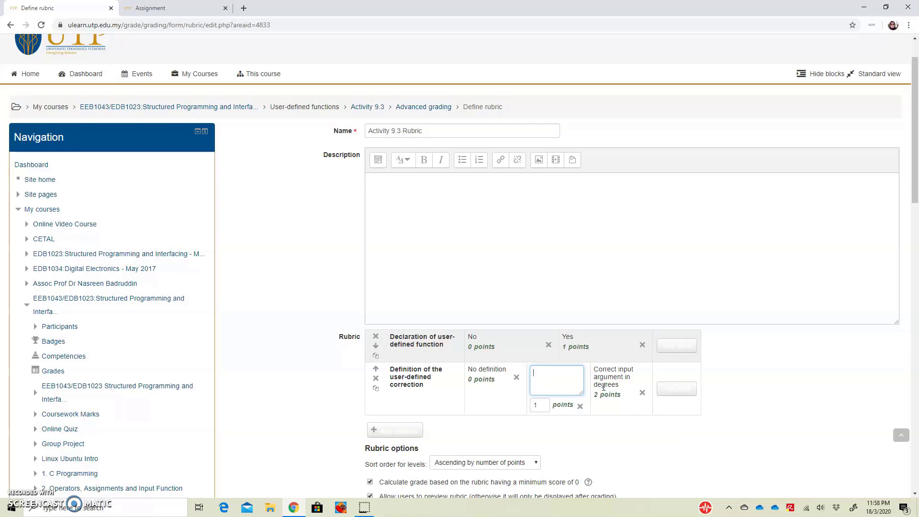
text(Co)
text(umen)
text(t in radians)
click(677, 415)
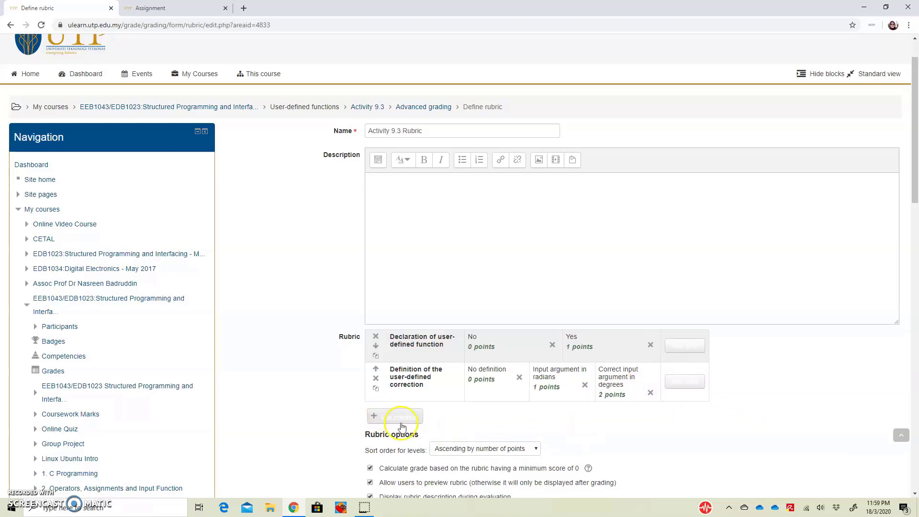
Step: Add a third criterion named "Function call", checking the Activity 9.3 task description in the other browser tab
scroll(405, 407, down, 1)
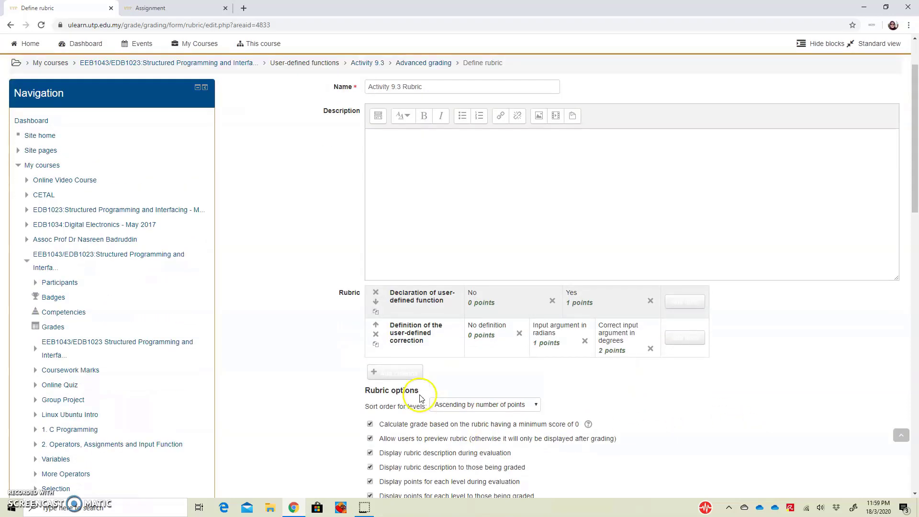
scroll(421, 397, up, 1)
click(410, 418)
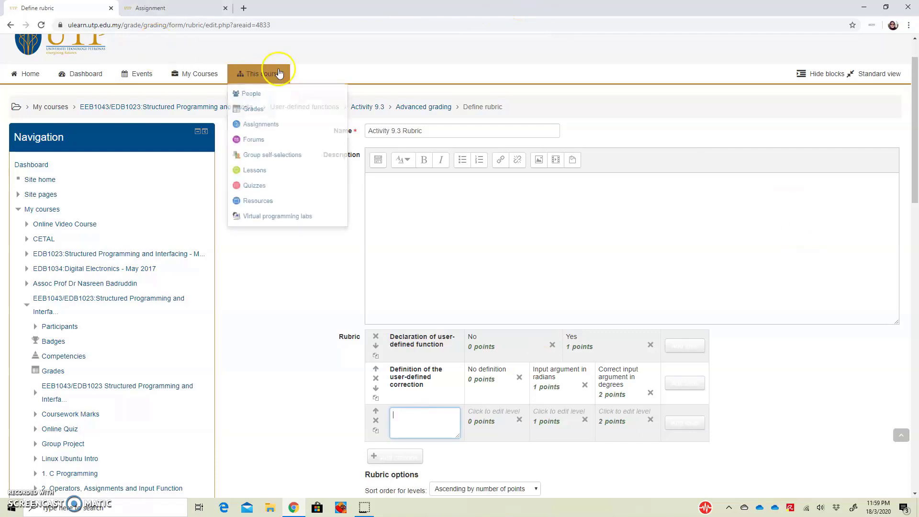
click(149, 6)
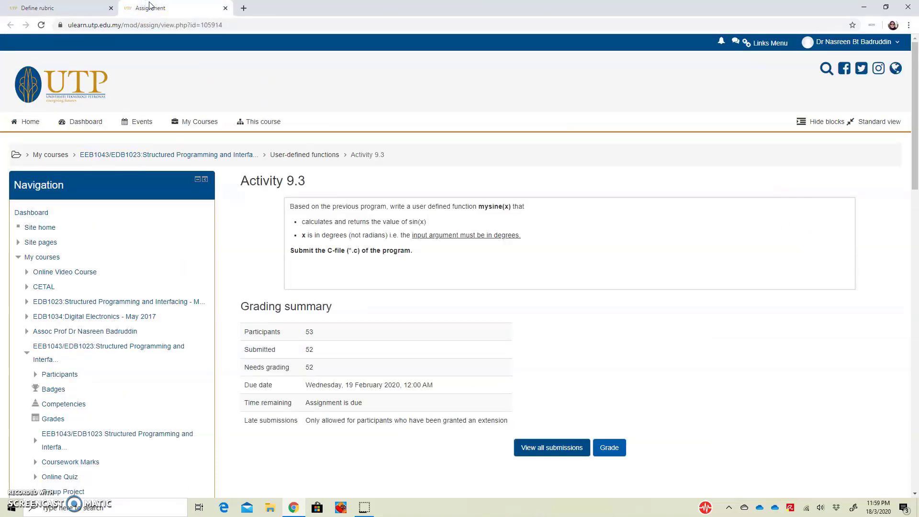
click(86, 8)
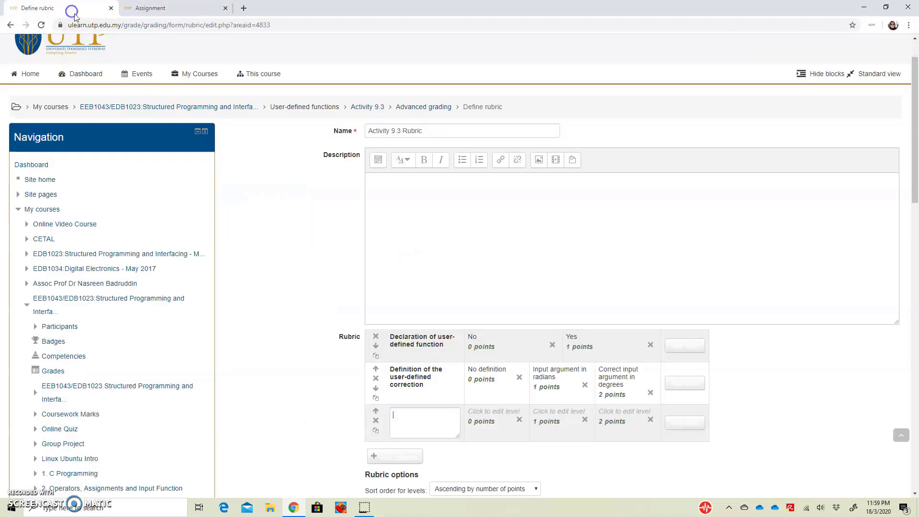
click(407, 421)
text(FUnction call)
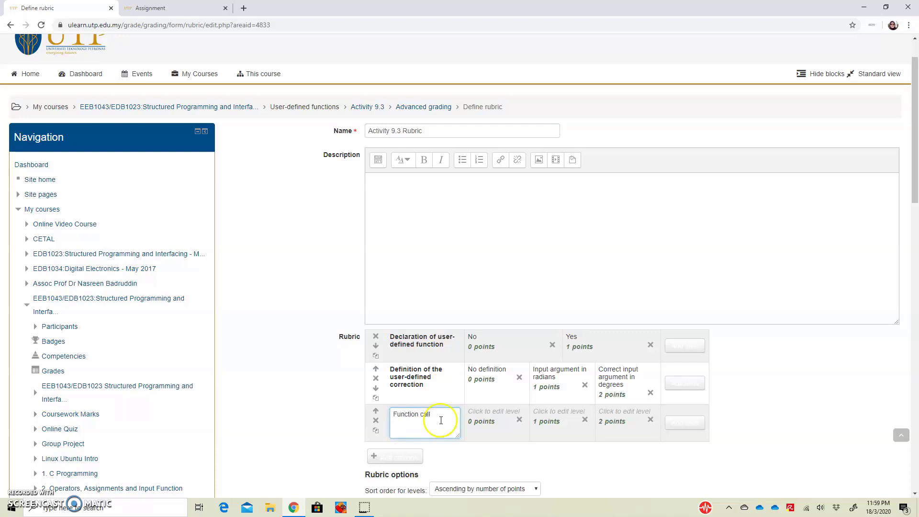
Step: Give "Function call" the levels "Function is not called in main()" for 0 points and "Function is called in main()" for 2 points
click(504, 410)
text(Functio)
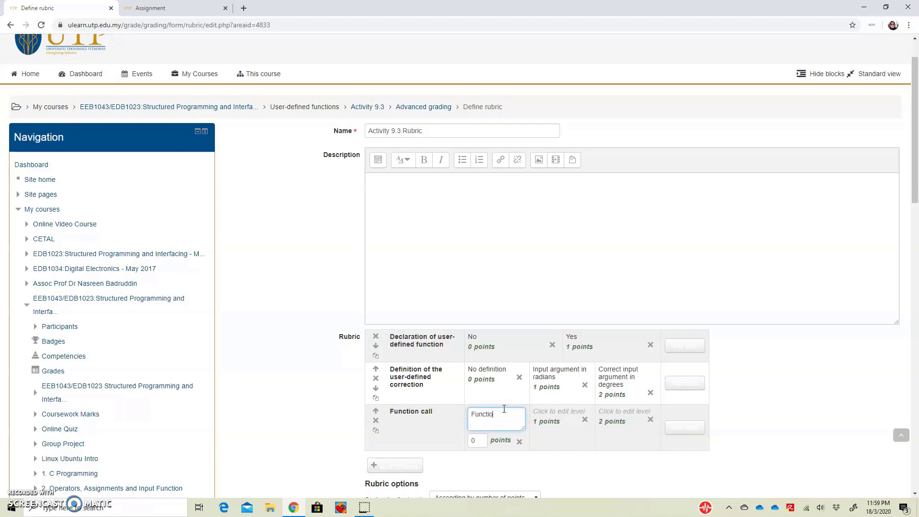
text(n is not called in main())
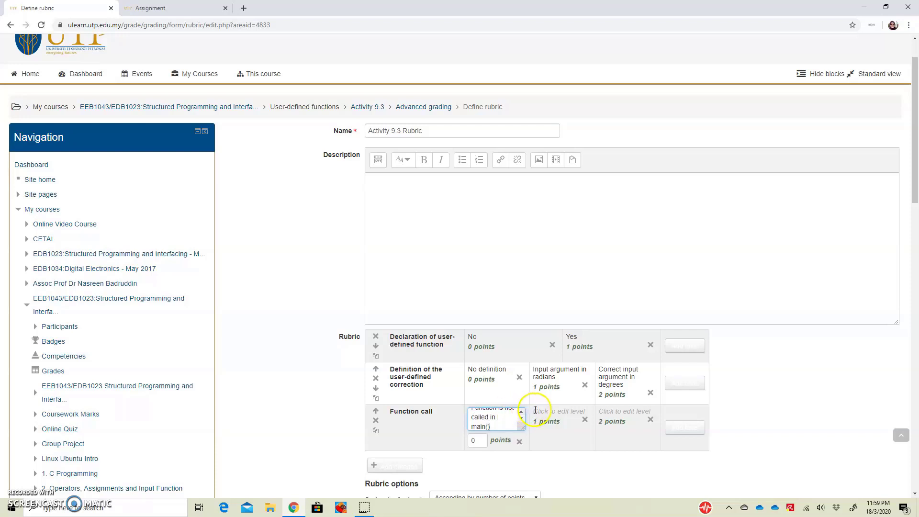
click(555, 412)
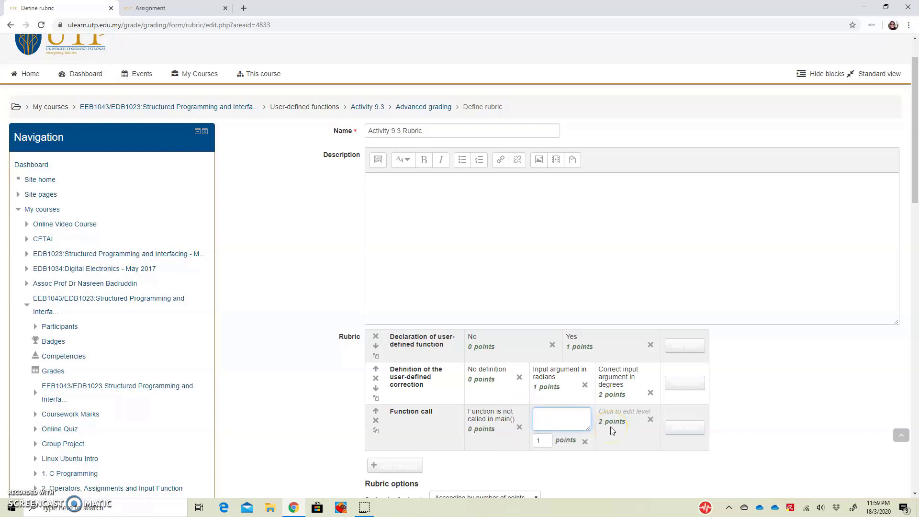
text(Function is called in main())
click(548, 441)
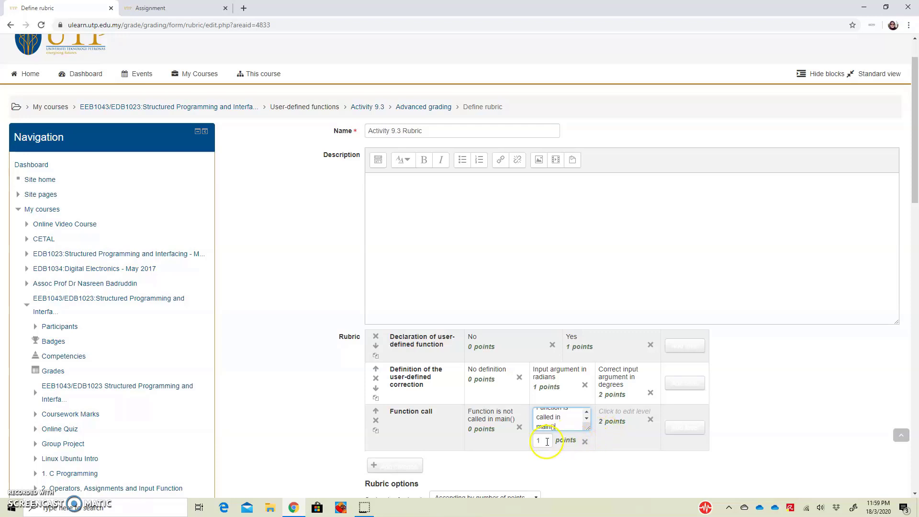
drag(547, 441, 536, 439)
text(2)
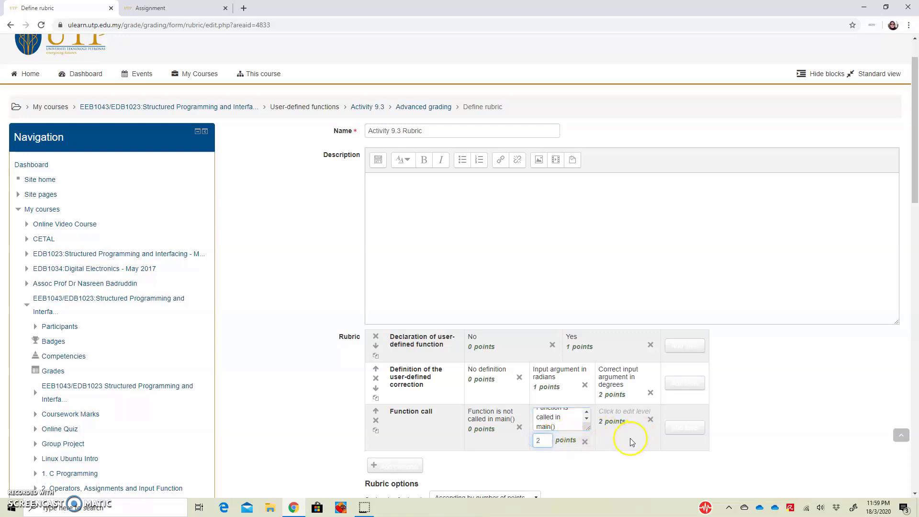
Step: Delete the empty 2-point level from the "Function call" criterion
click(626, 448)
click(650, 441)
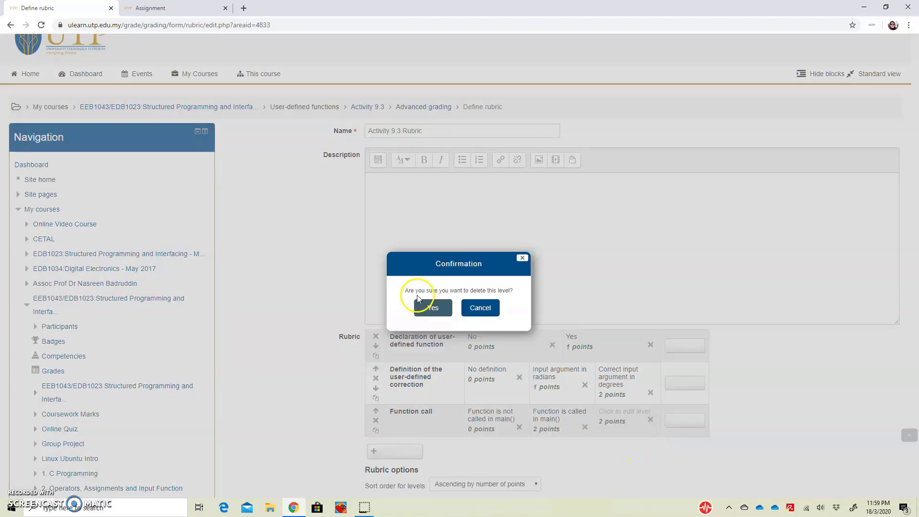
click(431, 310)
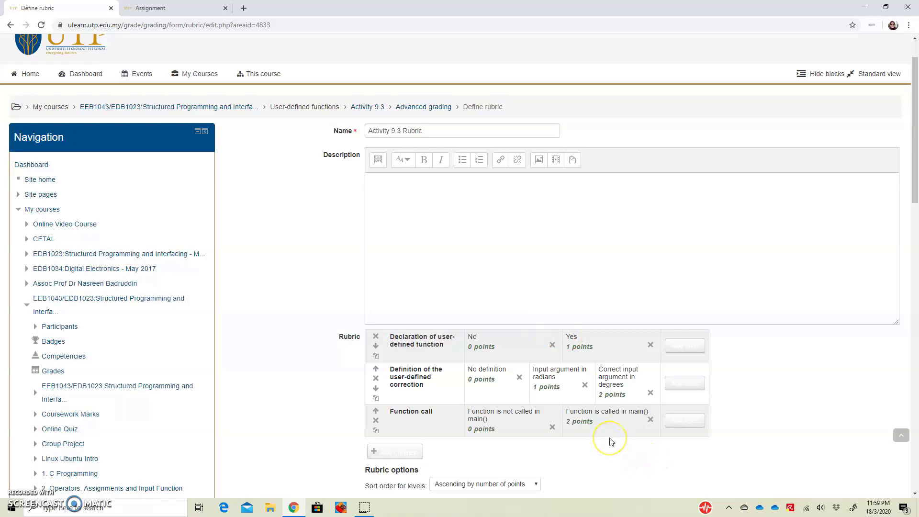
Step: Disable the rubric option that allows users to preview the rubric before grading
scroll(610, 438, down, 6)
scroll(599, 435, up, 2)
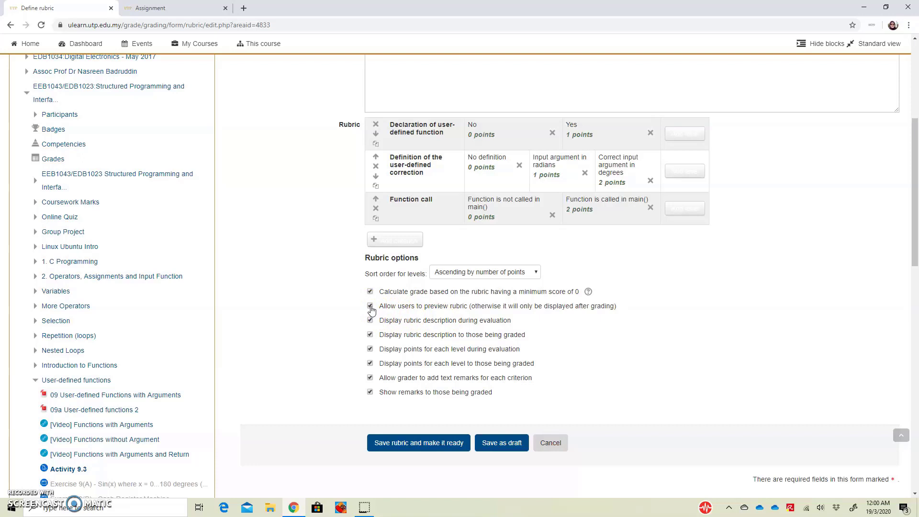
click(371, 306)
scroll(389, 343, down, 1)
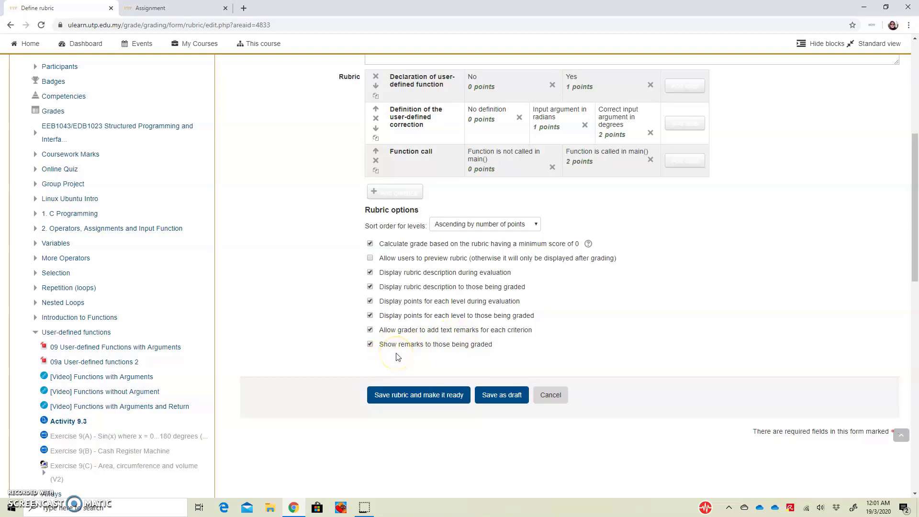
Step: Review the finished criteria and options, and save the rubric as ready for use
scroll(412, 357, up, 3)
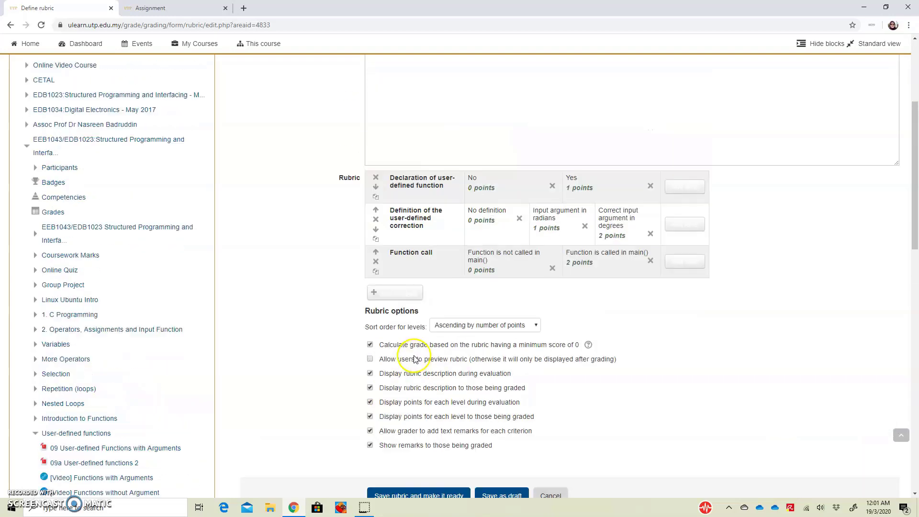
scroll(431, 307, down, 3)
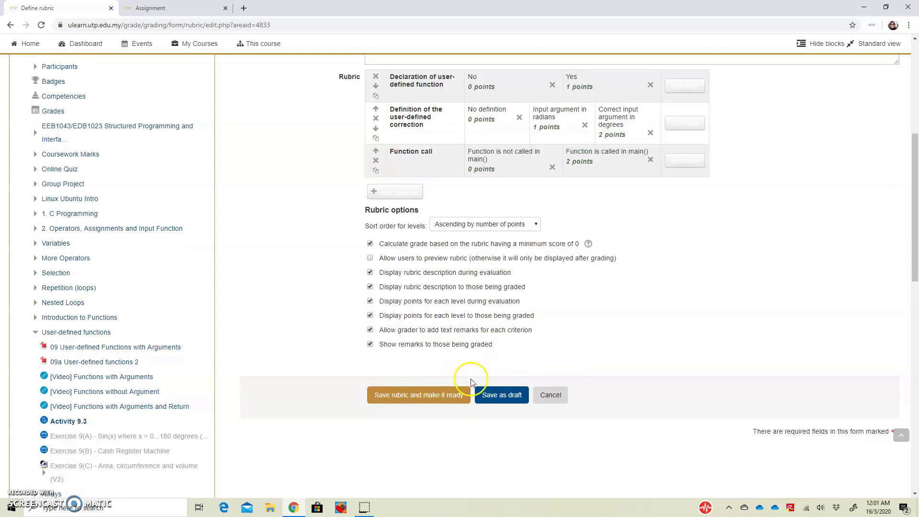
click(421, 400)
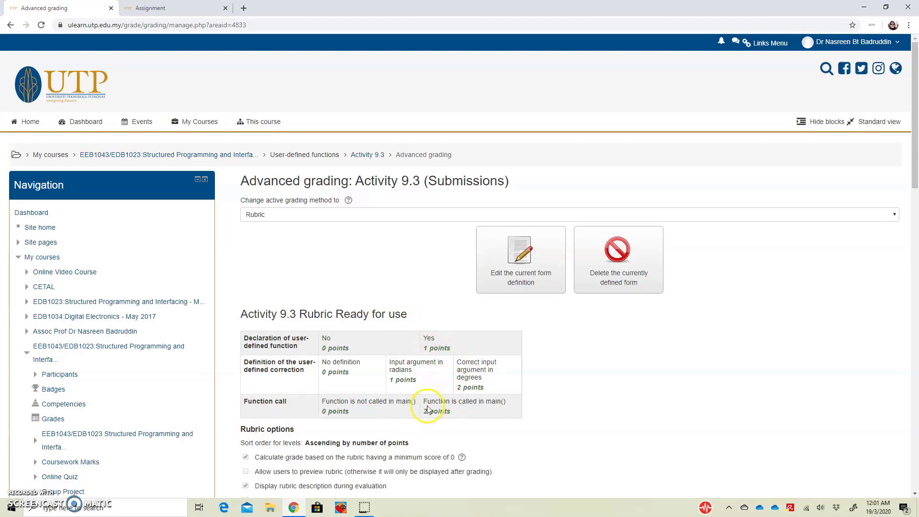
Step: Check the saved rubric, return to the Activity 9.3 assignment and open its grading view
scroll(346, 324, down, 5)
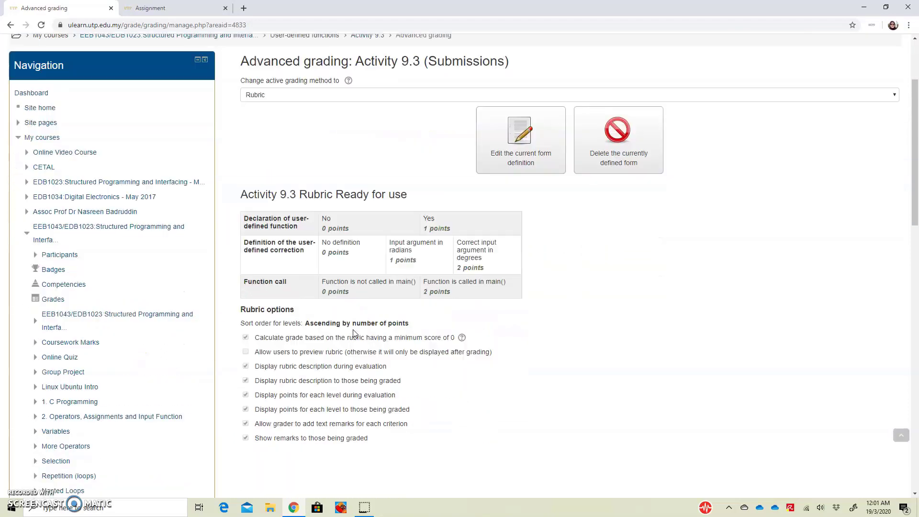
scroll(346, 324, up, 5)
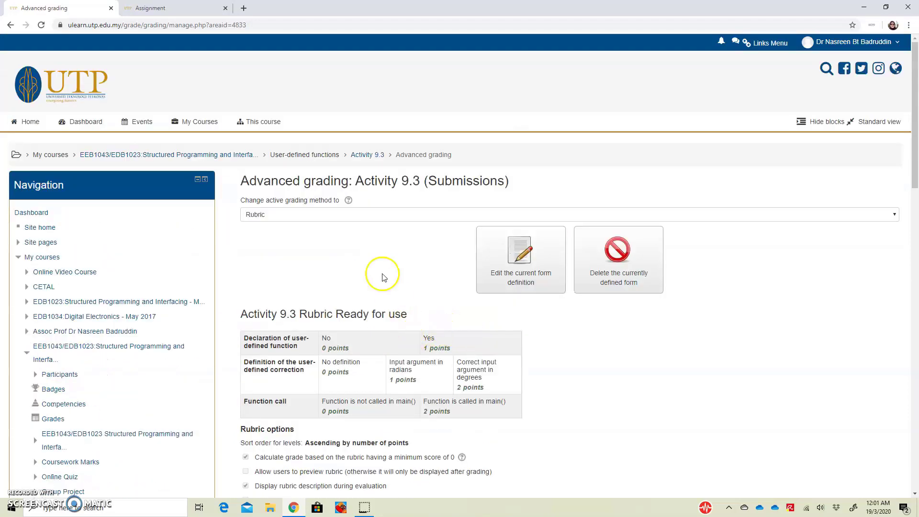
click(373, 155)
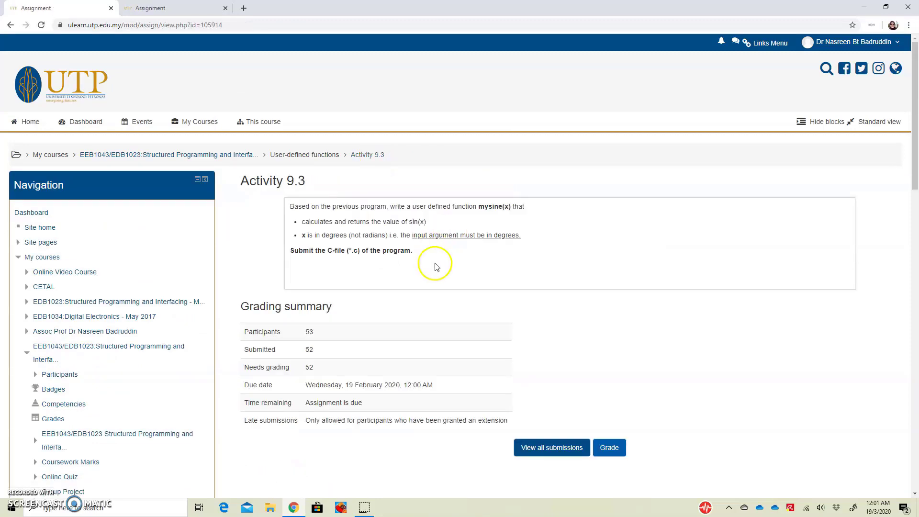
scroll(479, 335, down, 2)
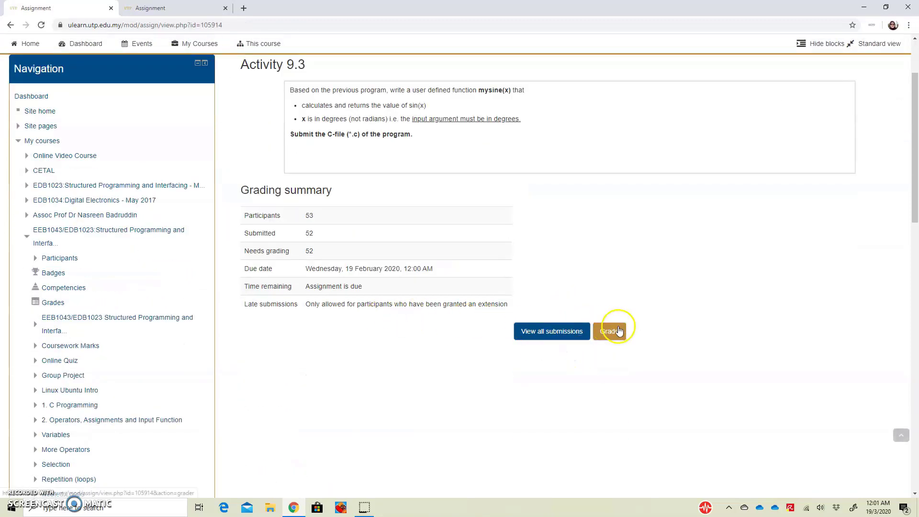
click(610, 331)
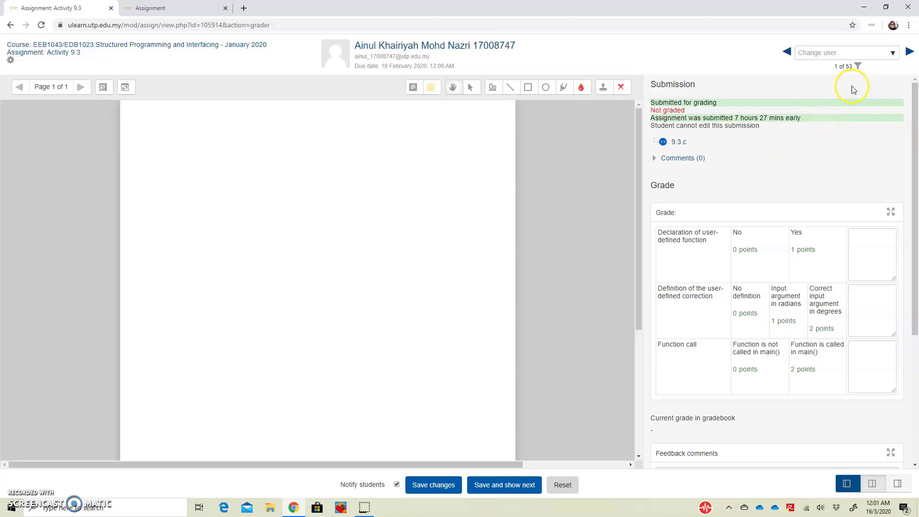
Step: Filter the students in the grading view to only those whose submission requires grading
click(859, 70)
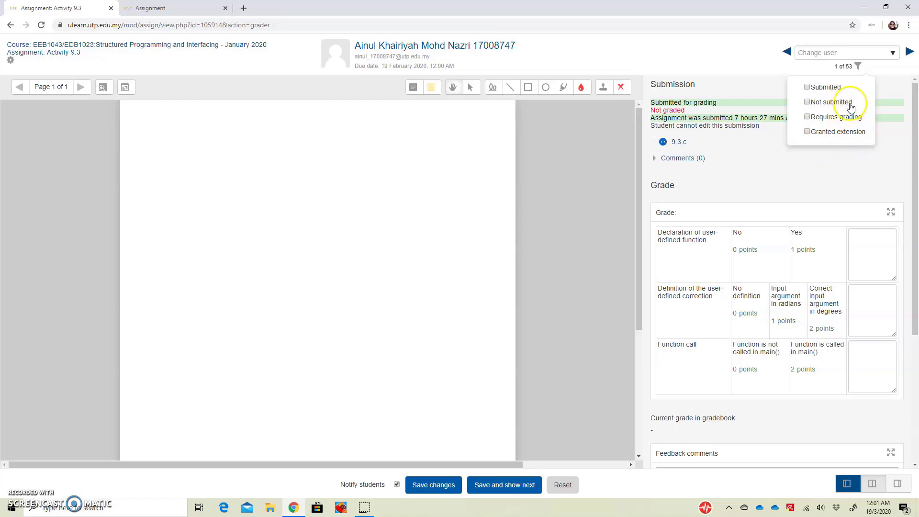
click(811, 90)
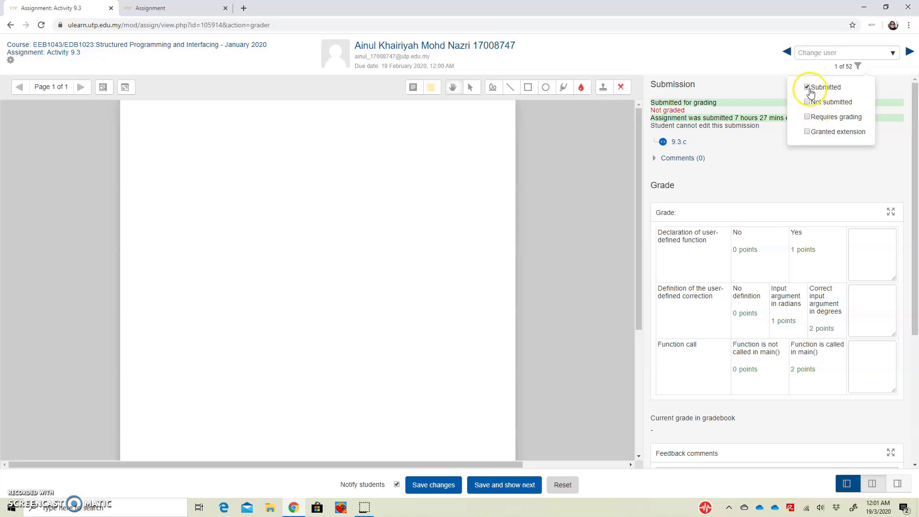
click(809, 89)
click(808, 118)
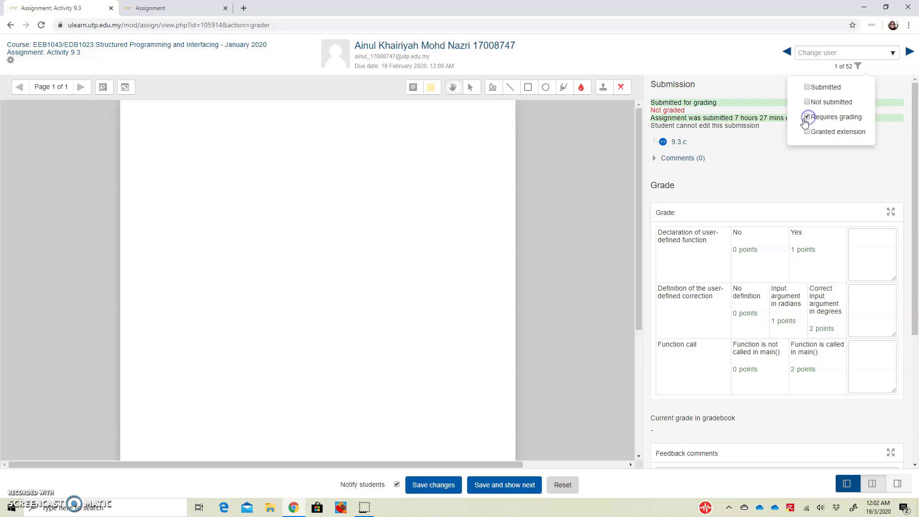
click(869, 169)
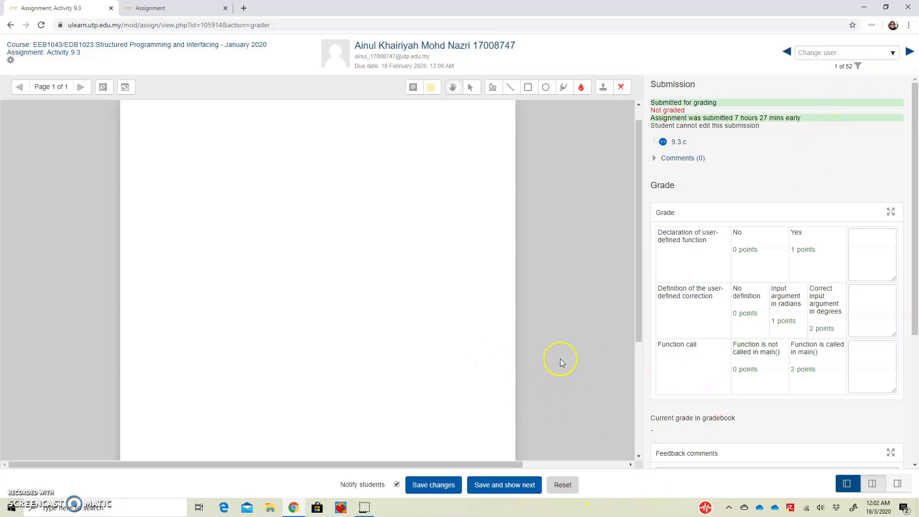
scroll(559, 359, down, 3)
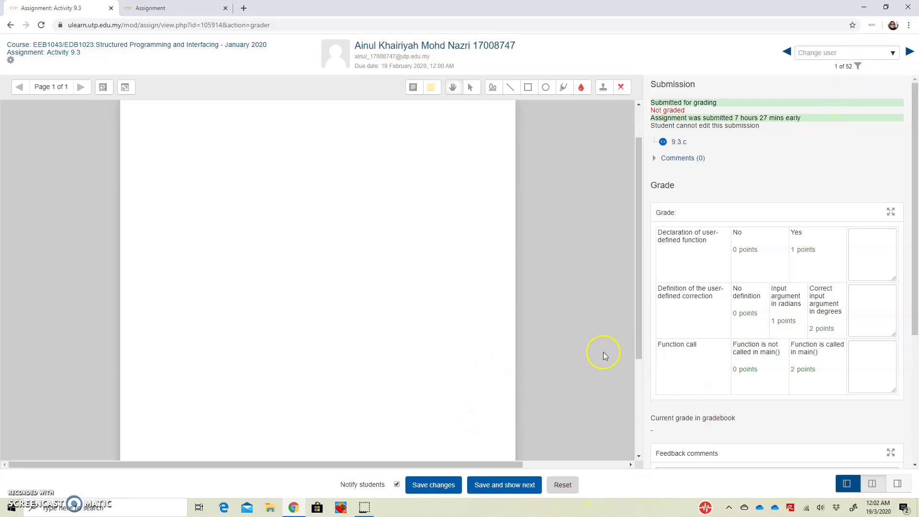
Step: Turn off student notification and grade the first submission: declaration "Yes", definition "Input argument in radians", function call "Function is called in main()"
click(397, 485)
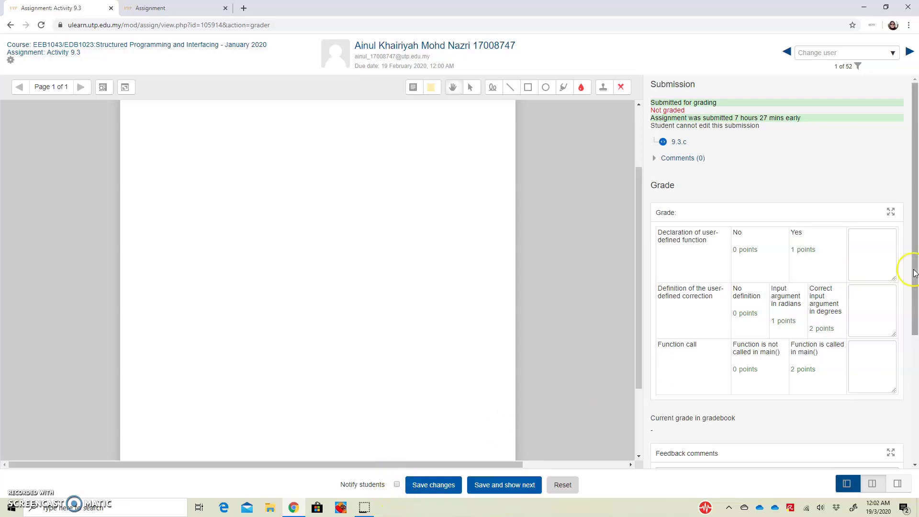
click(745, 271)
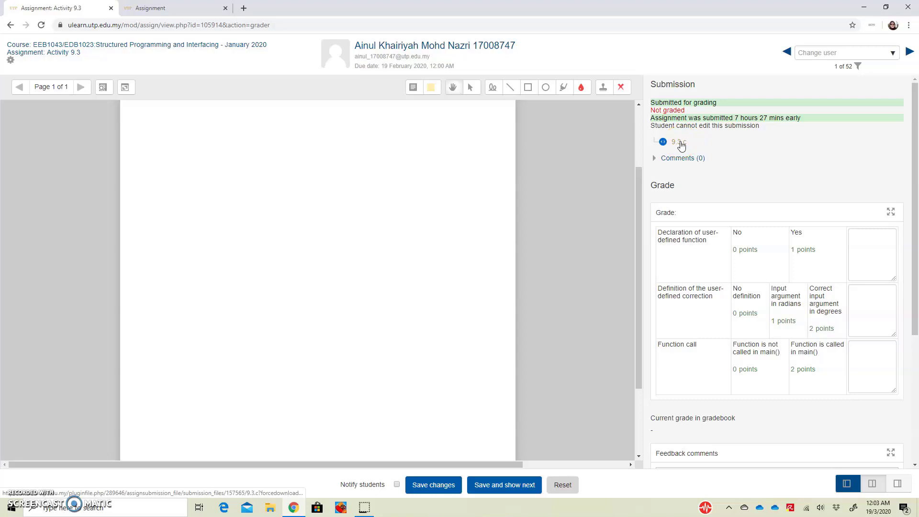
click(746, 264)
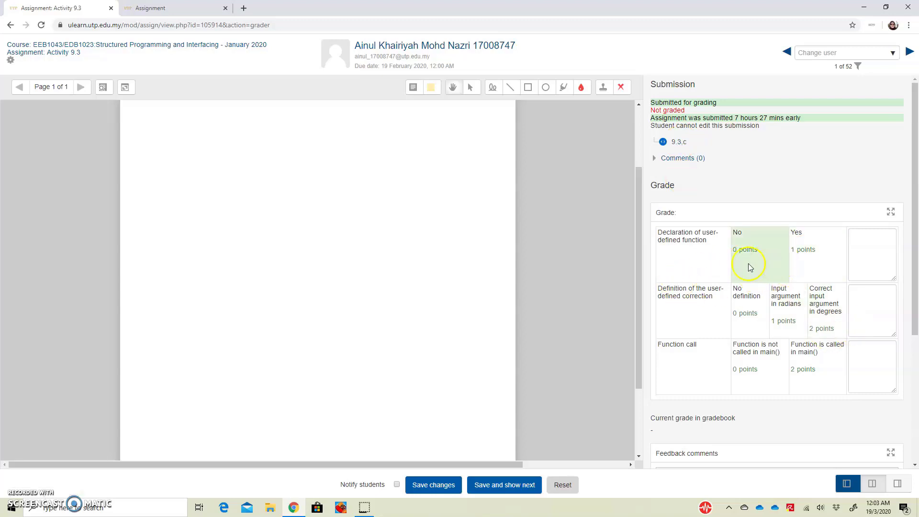
click(805, 259)
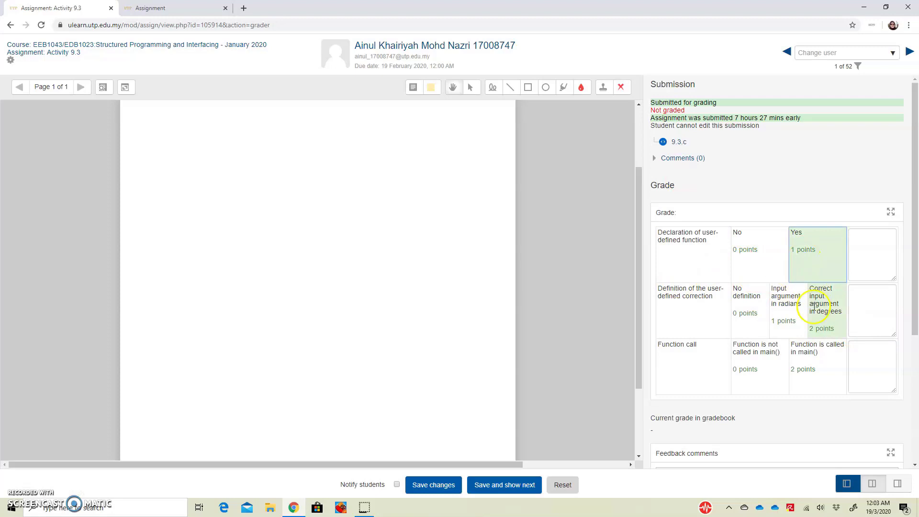
click(772, 308)
click(813, 365)
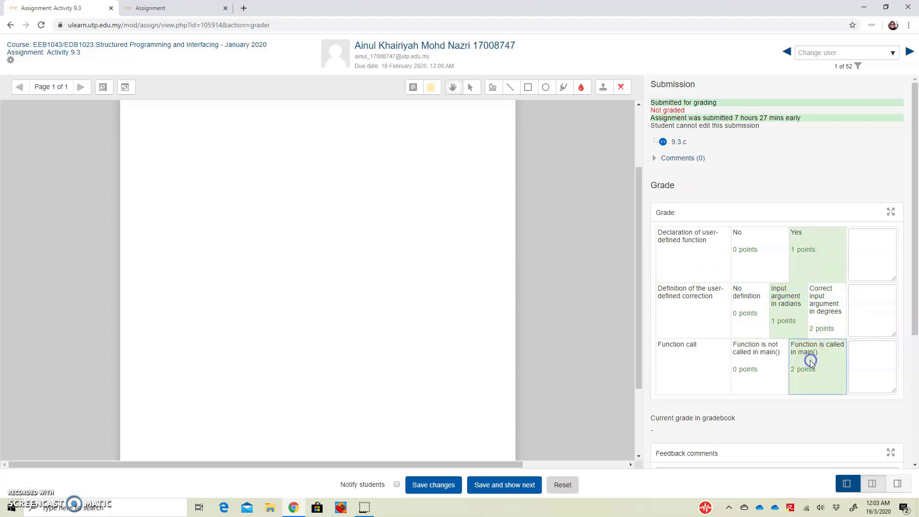
Step: Add the feedback comment "You should have used degrees as your input argument." and save the grade and feedback
scroll(766, 390, down, 2)
scroll(769, 389, down, 1)
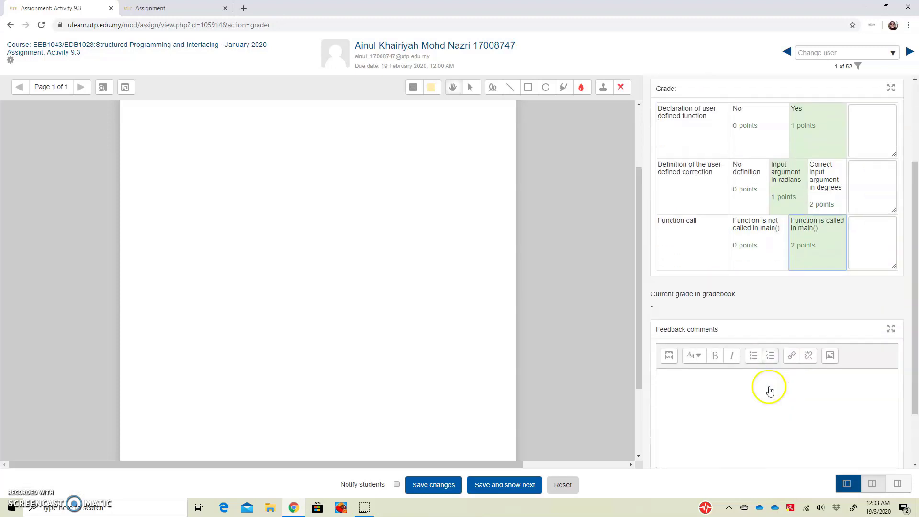
click(768, 365)
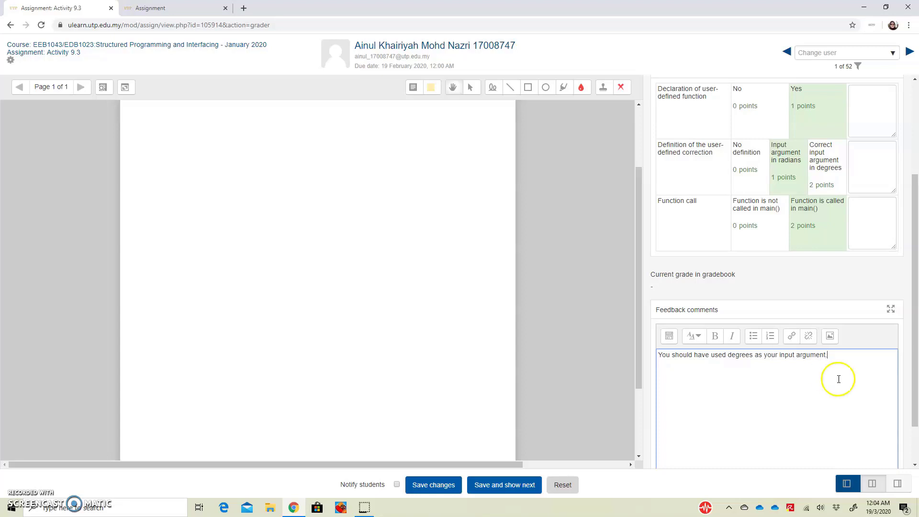
scroll(772, 357, down, 2)
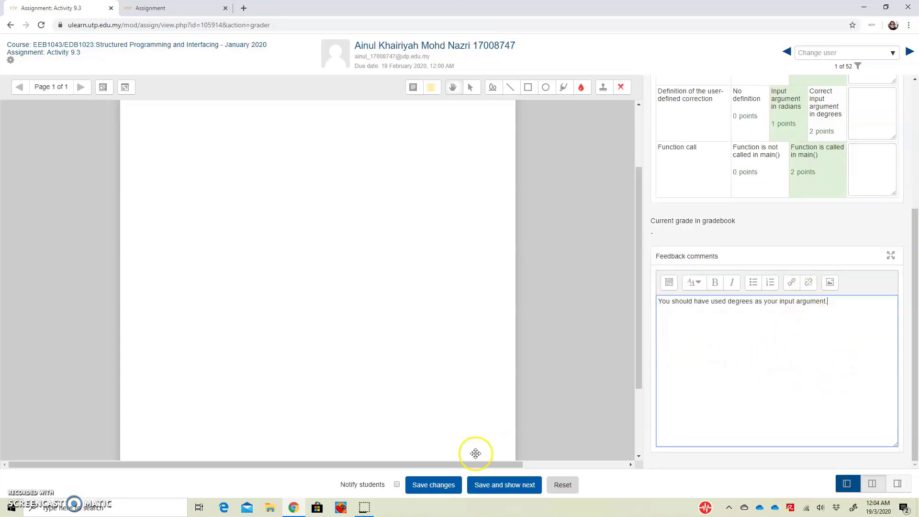
click(445, 486)
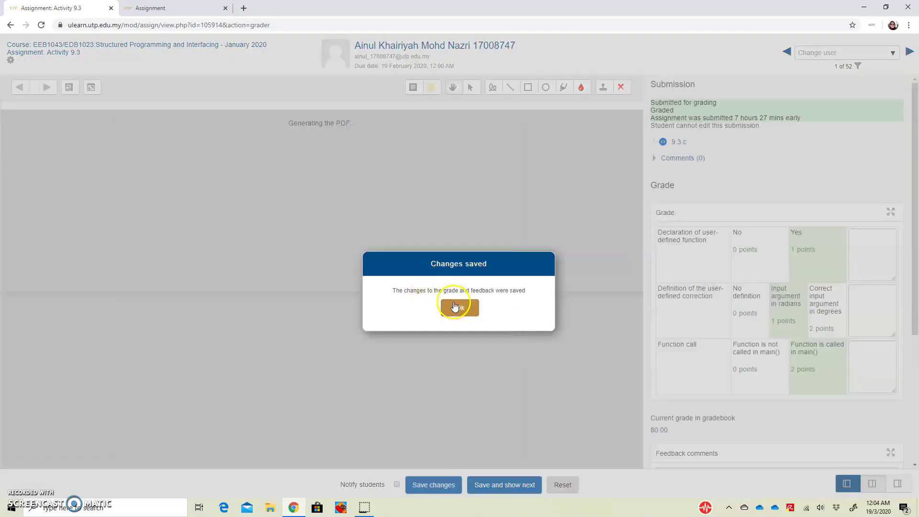
click(457, 307)
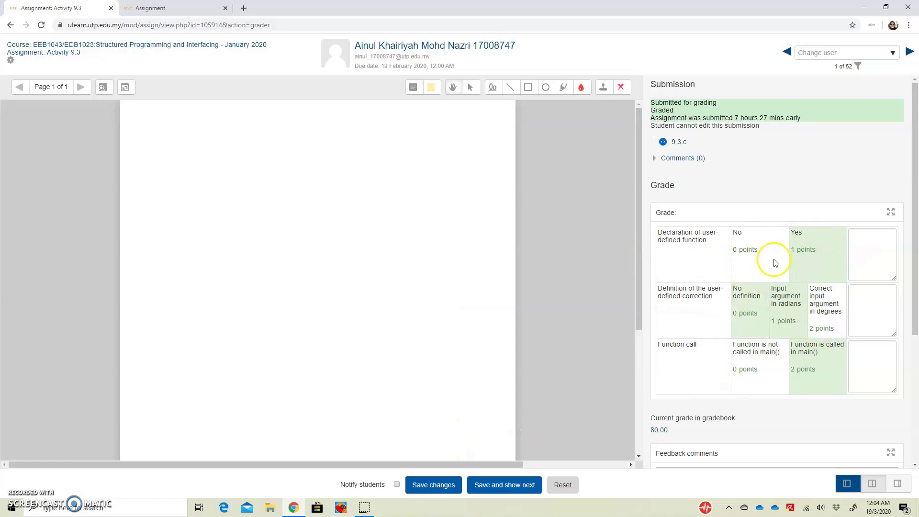
Step: Change the user-defined function definition criterion to "Correct input argument in degrees" (2 points) and save the revised grade
click(839, 311)
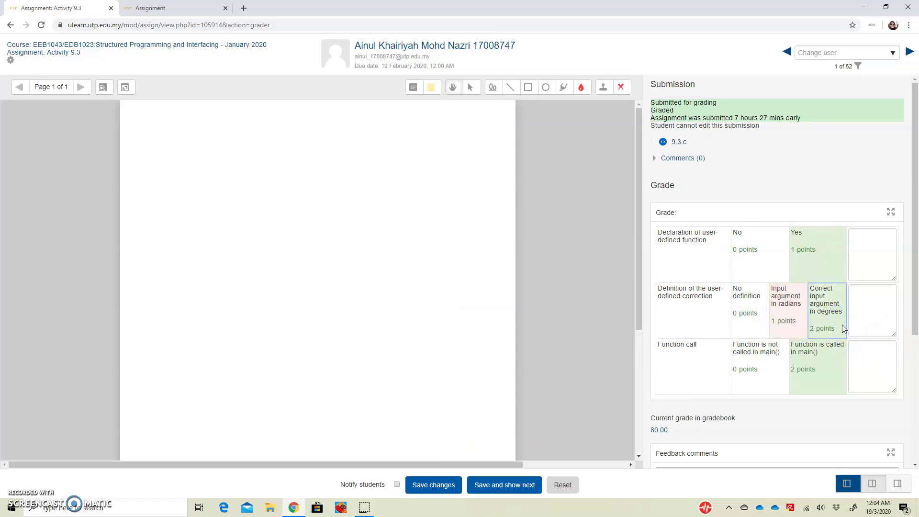
click(423, 488)
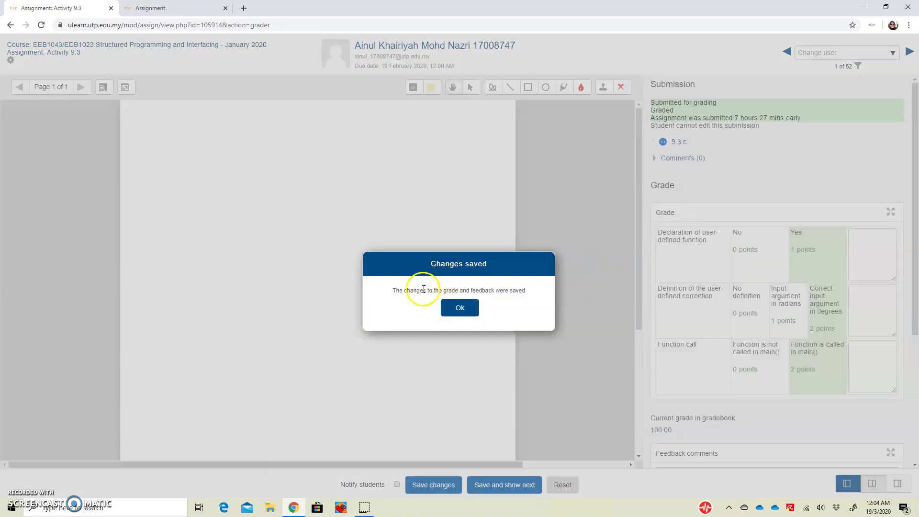
click(456, 308)
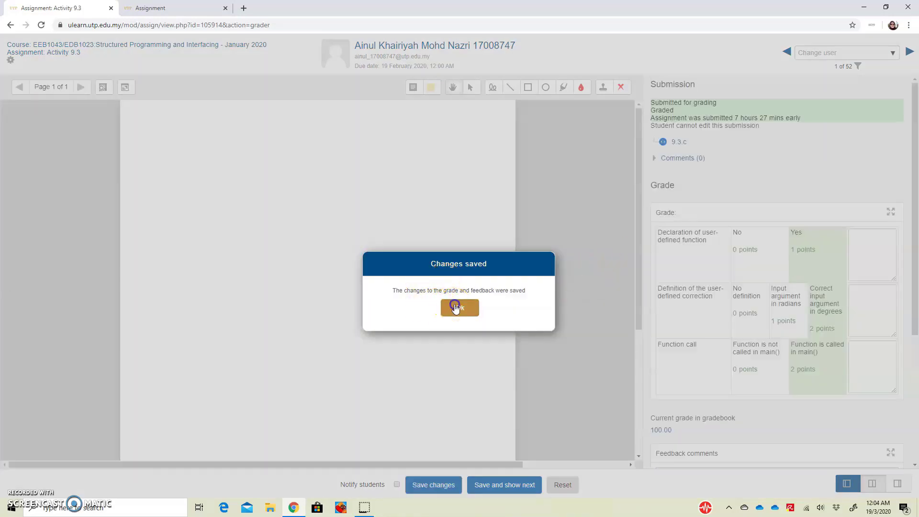